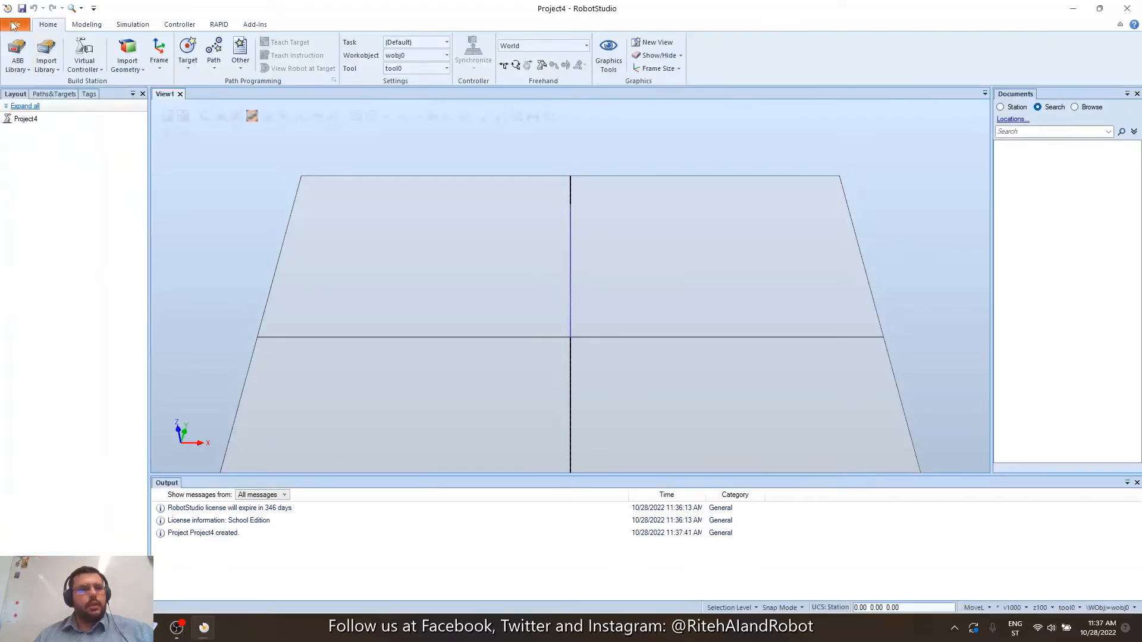
Browse the File menu's Info and Open pages, then bring up New > Project with default name Project5.
click(14, 25)
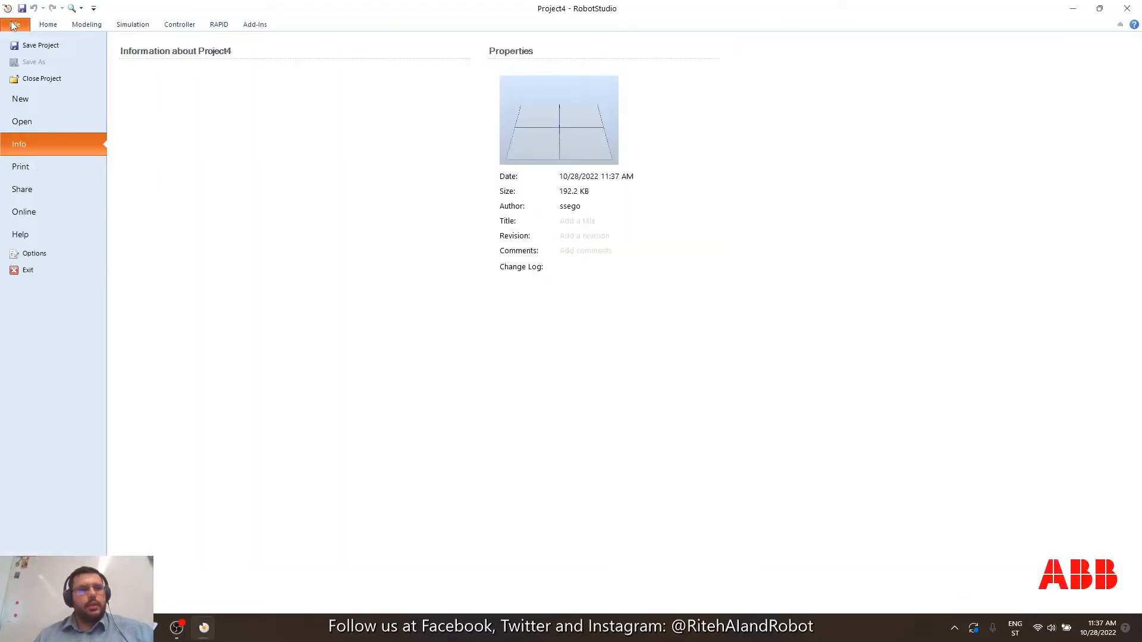
click(34, 105)
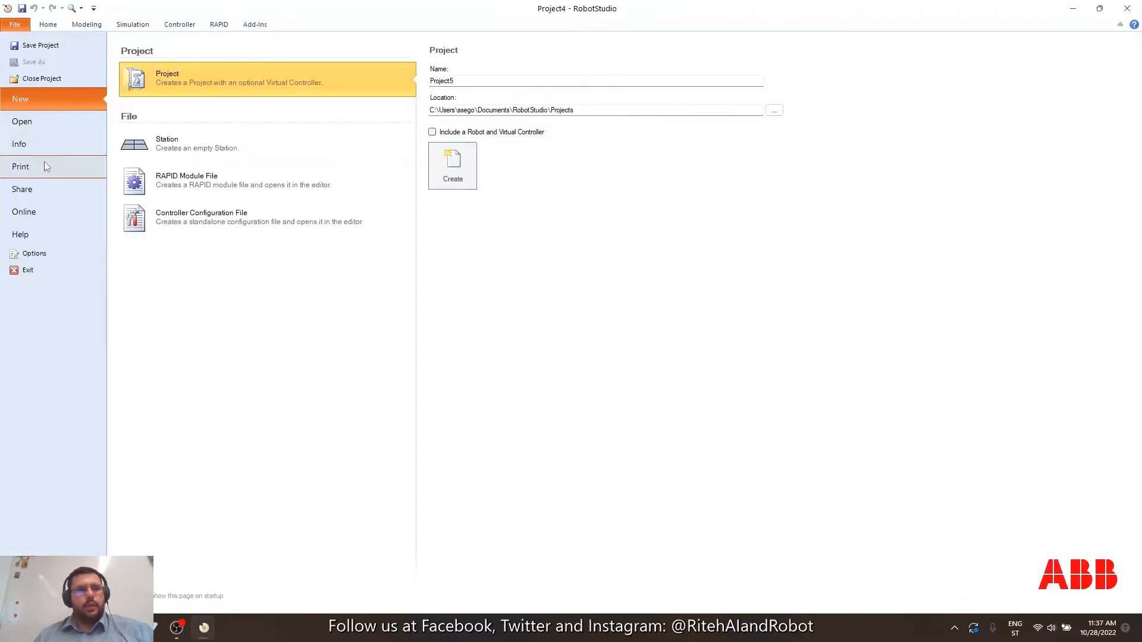
click(49, 125)
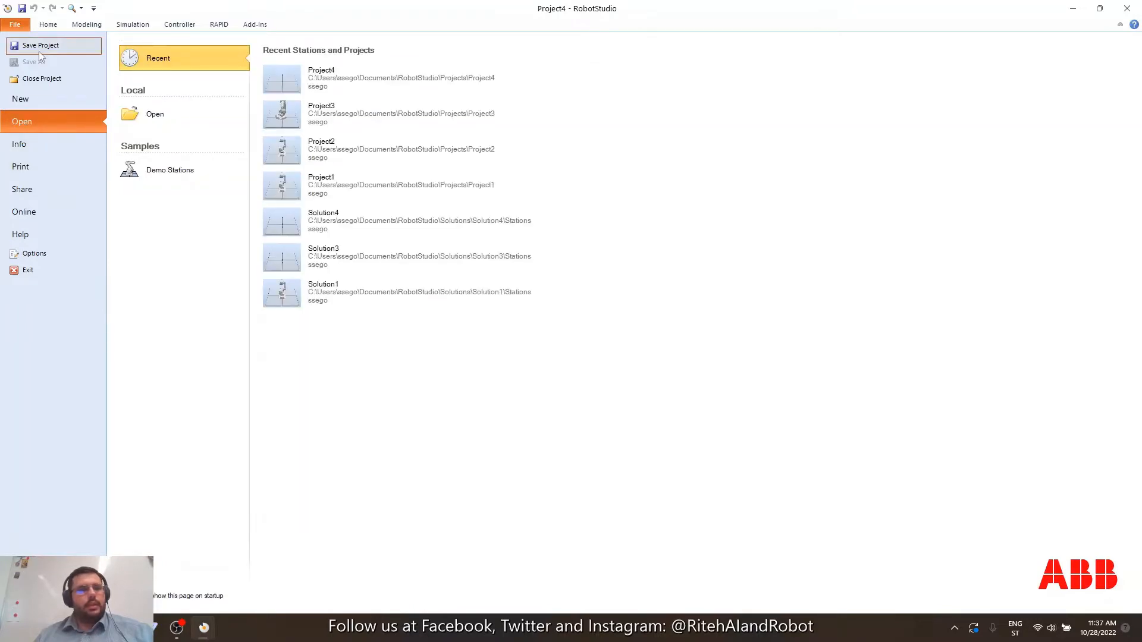
click(42, 98)
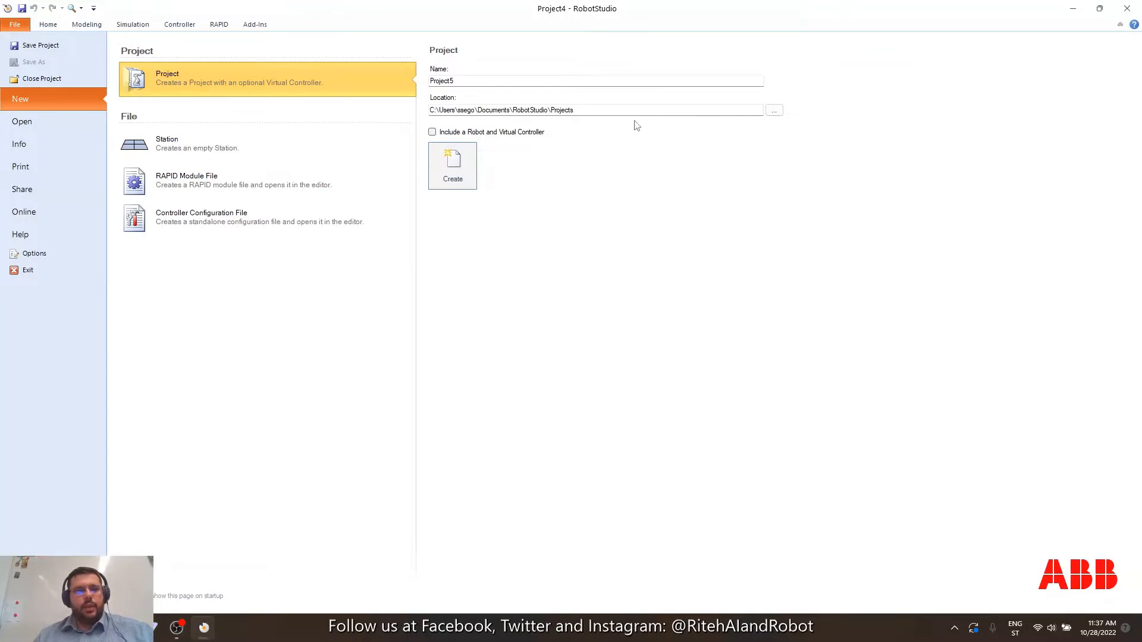
Create Project5 with an IRB 120 3kg 0.58m robot and virtual controller on RobotWare 6.13.03.00.
click(442, 135)
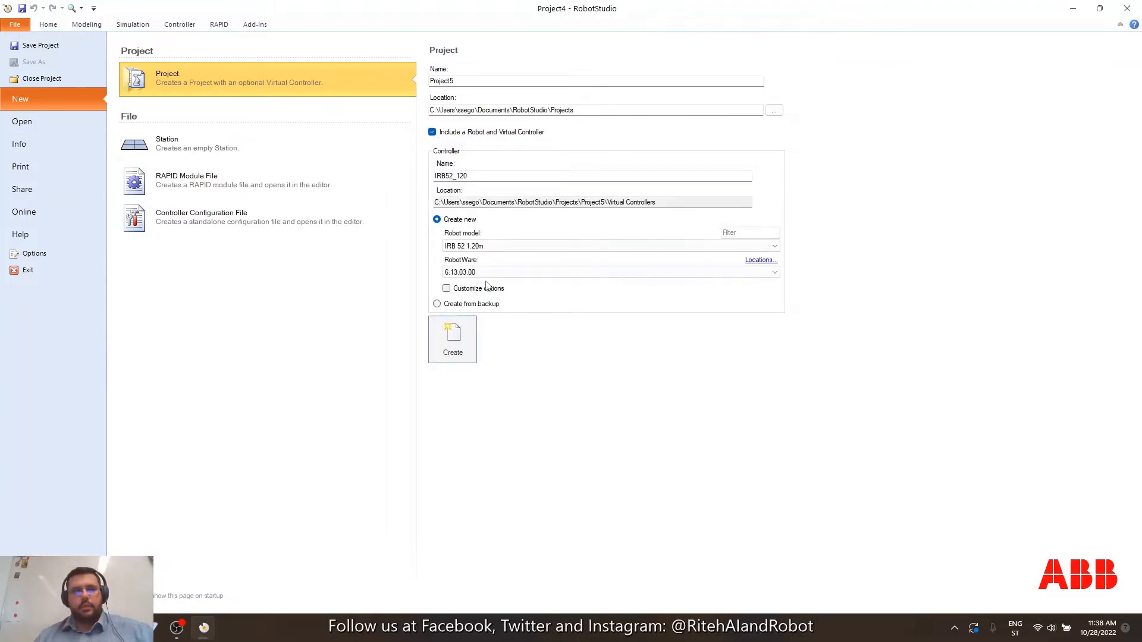
click(510, 246)
scroll(586, 319, down, 5)
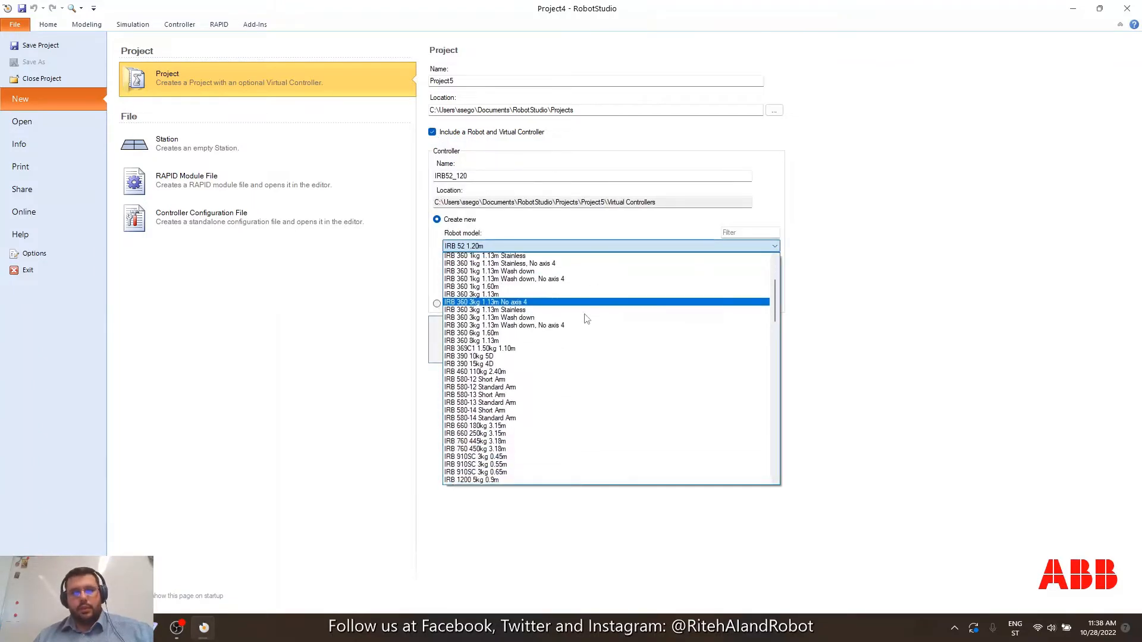
scroll(586, 319, down, 20)
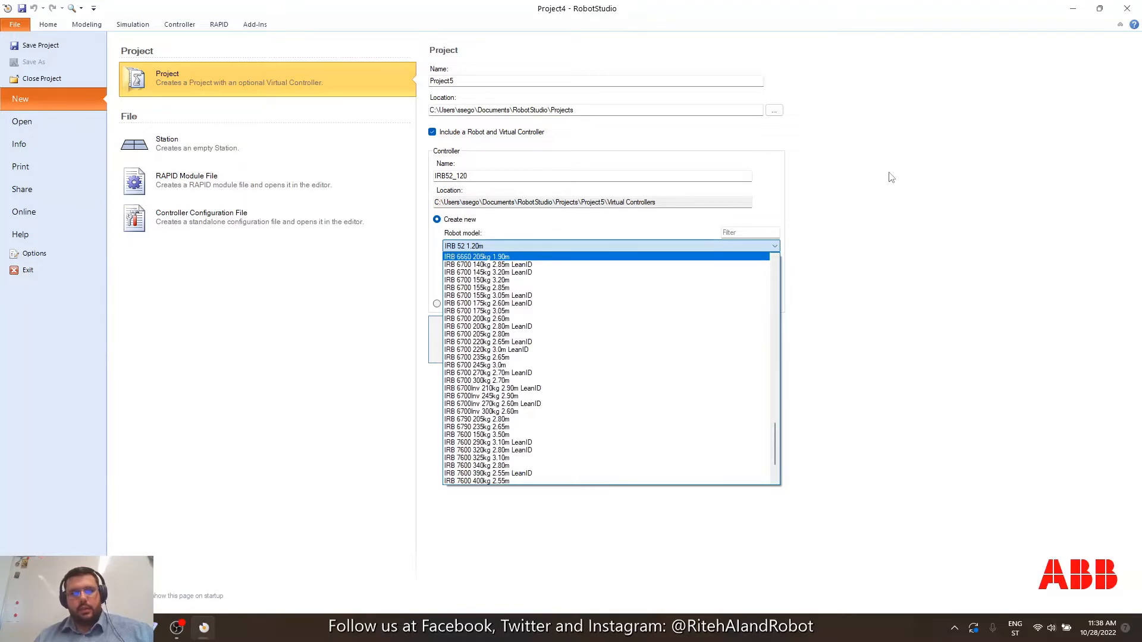
scroll(591, 389, down, 3)
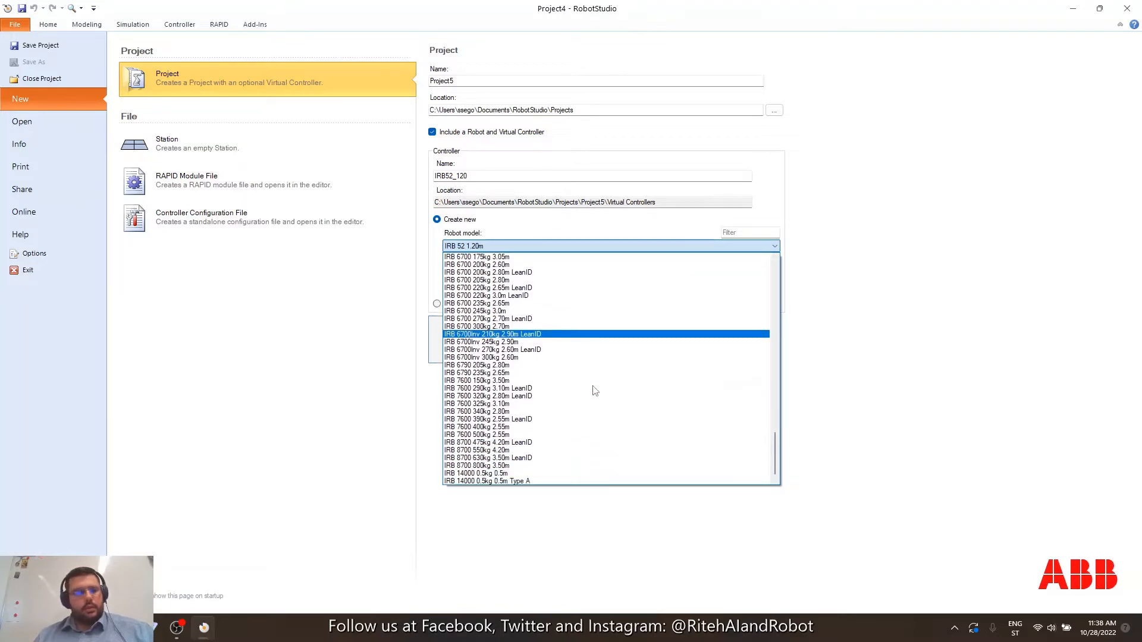
scroll(594, 390, up, 20)
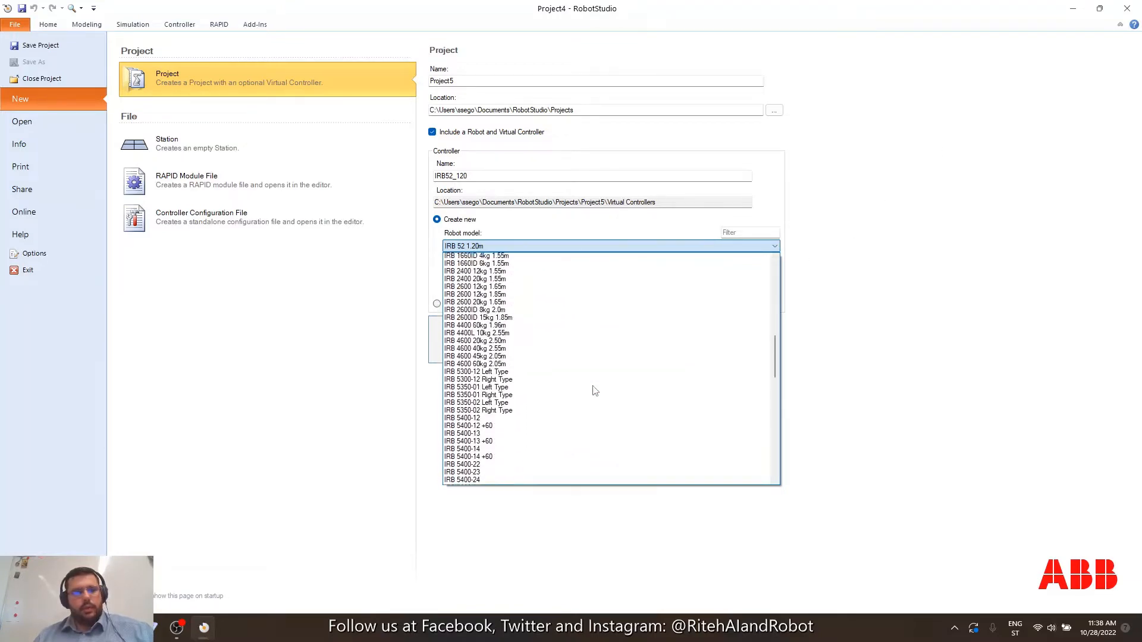
scroll(595, 390, up, 6)
scroll(594, 391, up, 7)
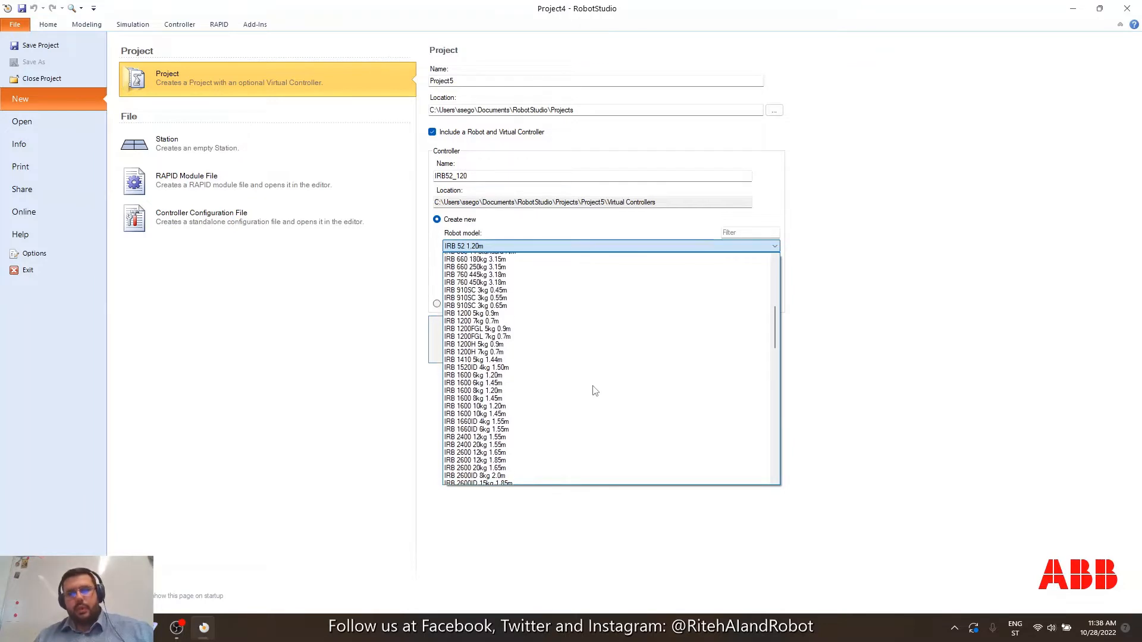
scroll(594, 390, up, 4)
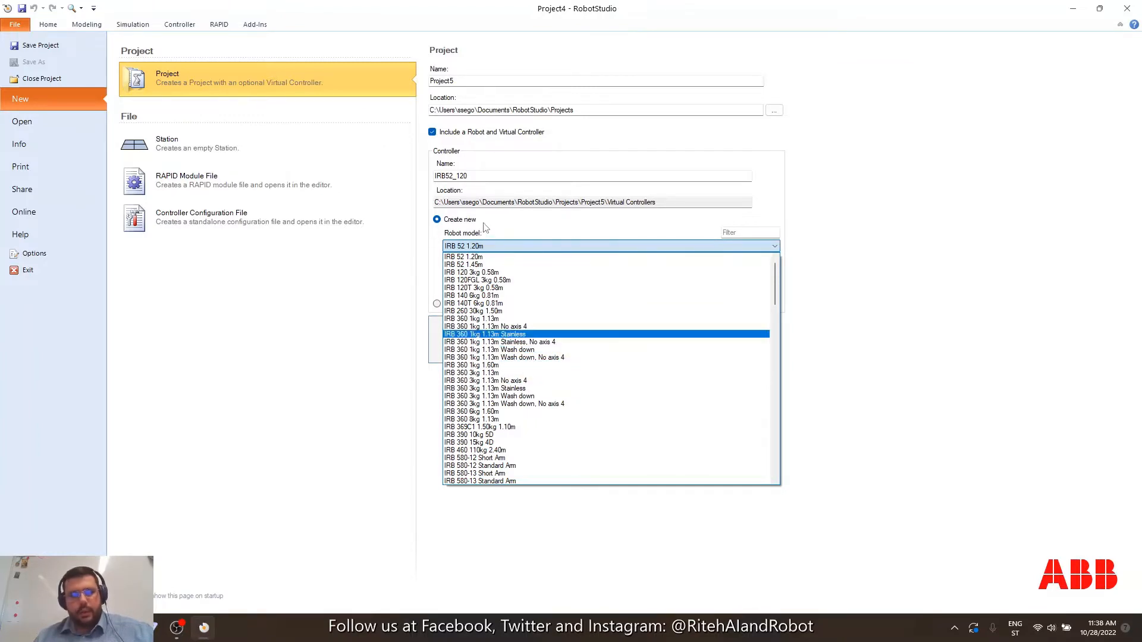
click(474, 273)
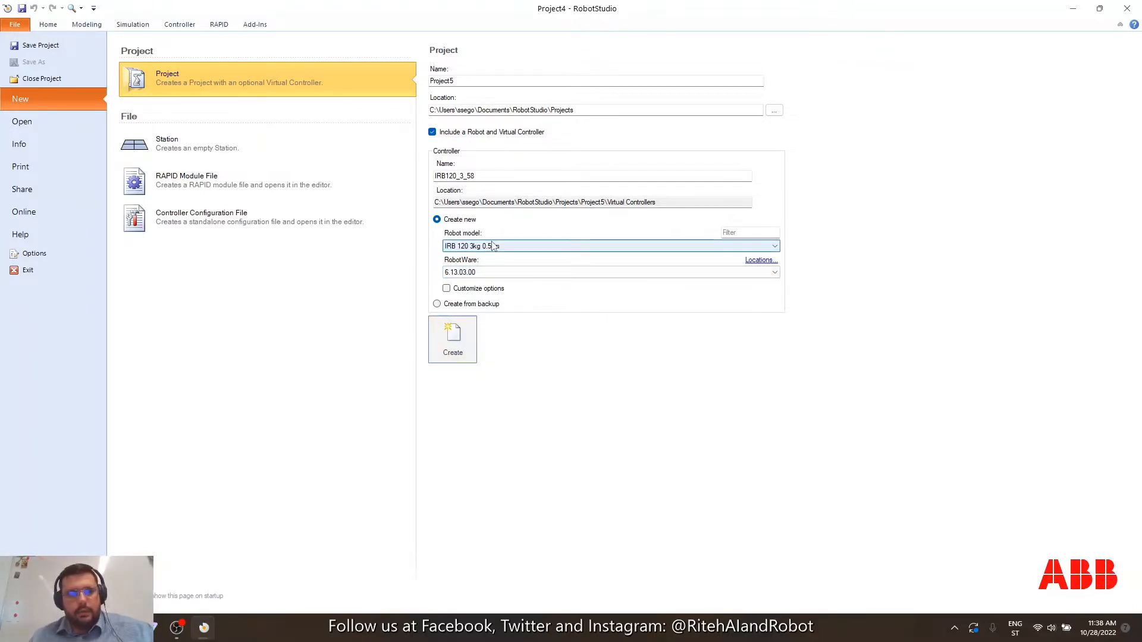
click(489, 274)
click(486, 282)
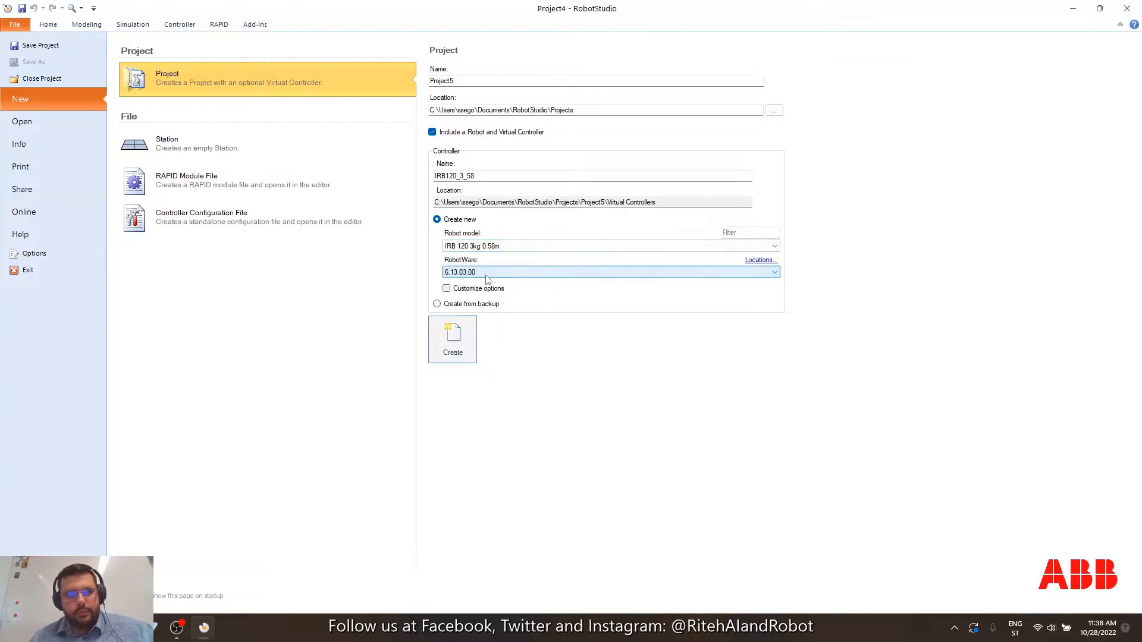
click(452, 340)
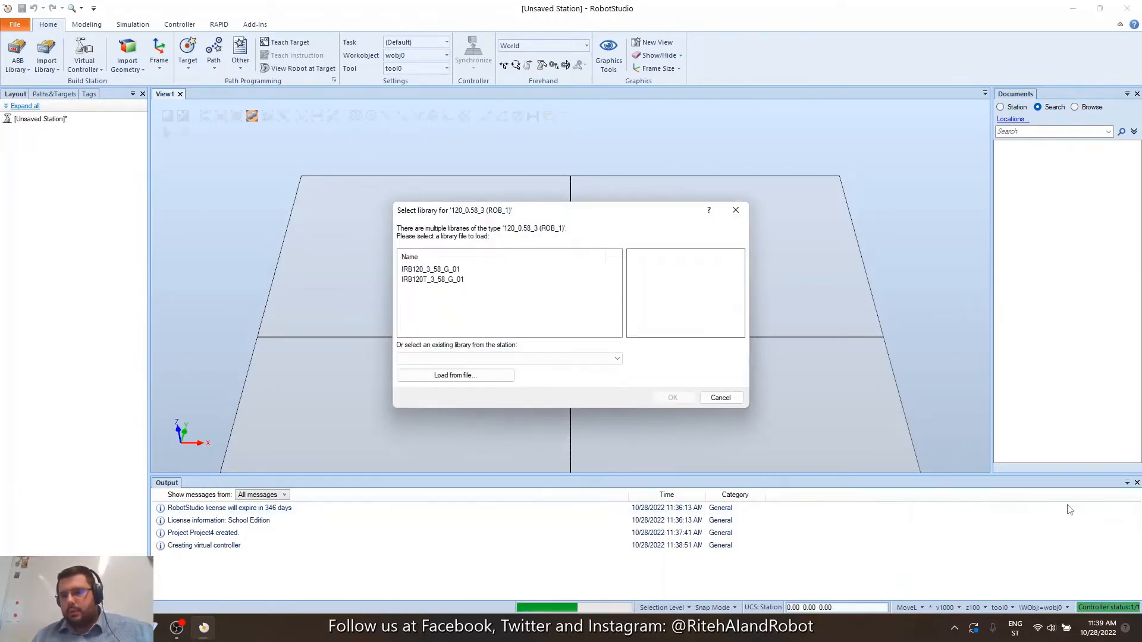
Compare the two library previews, then load the IRB120T_3_58_G_01 robot library into the station.
drag(625, 217, 604, 196)
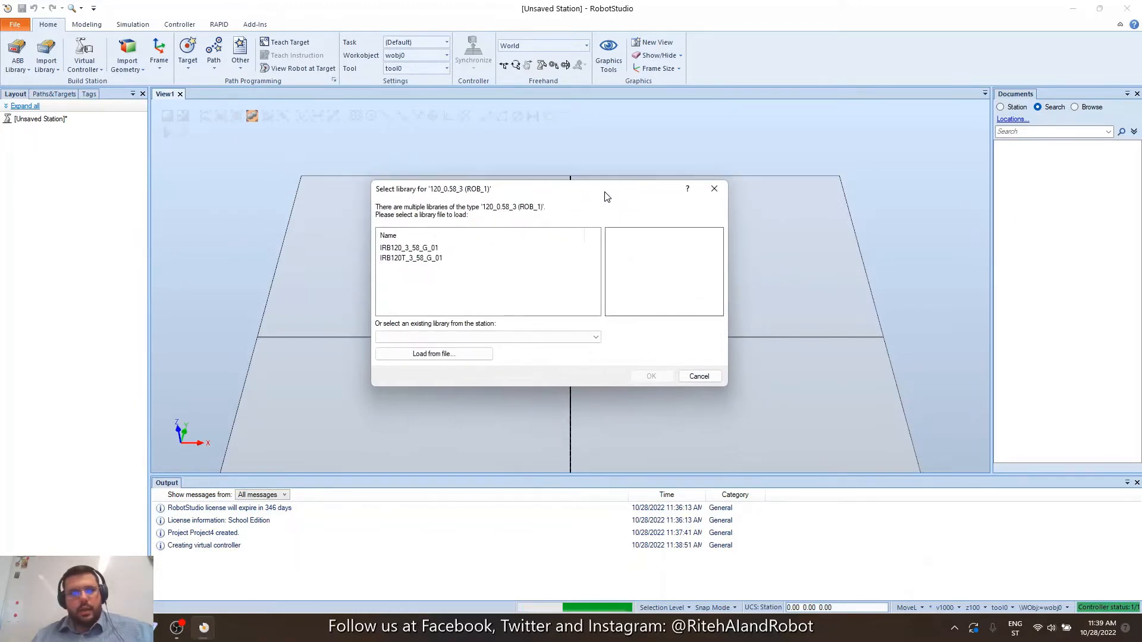
click(410, 248)
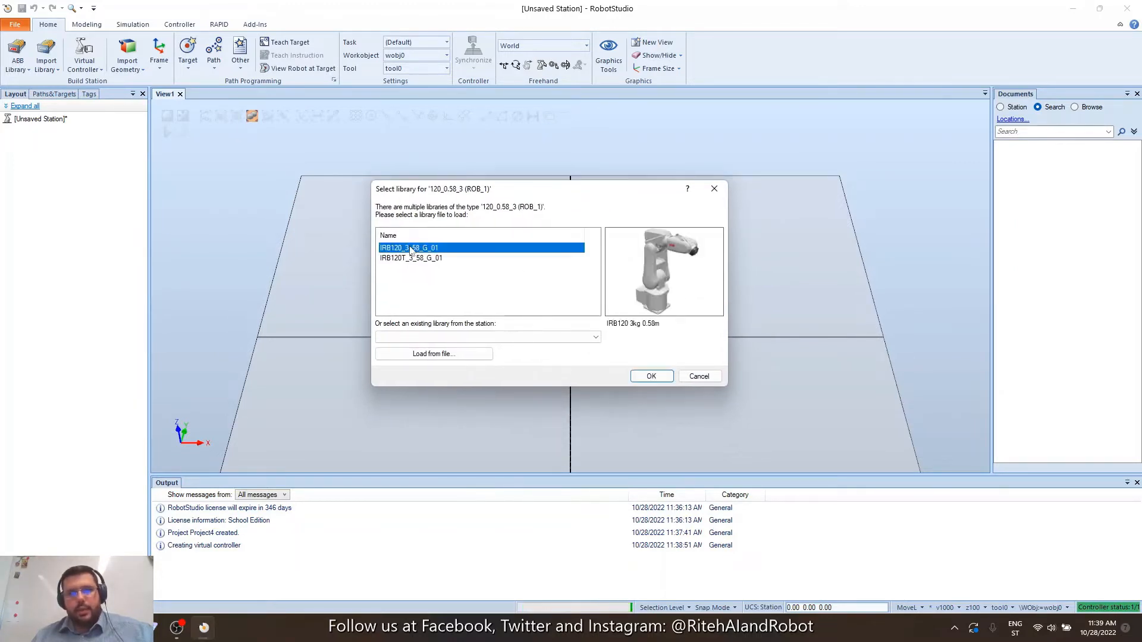
click(417, 260)
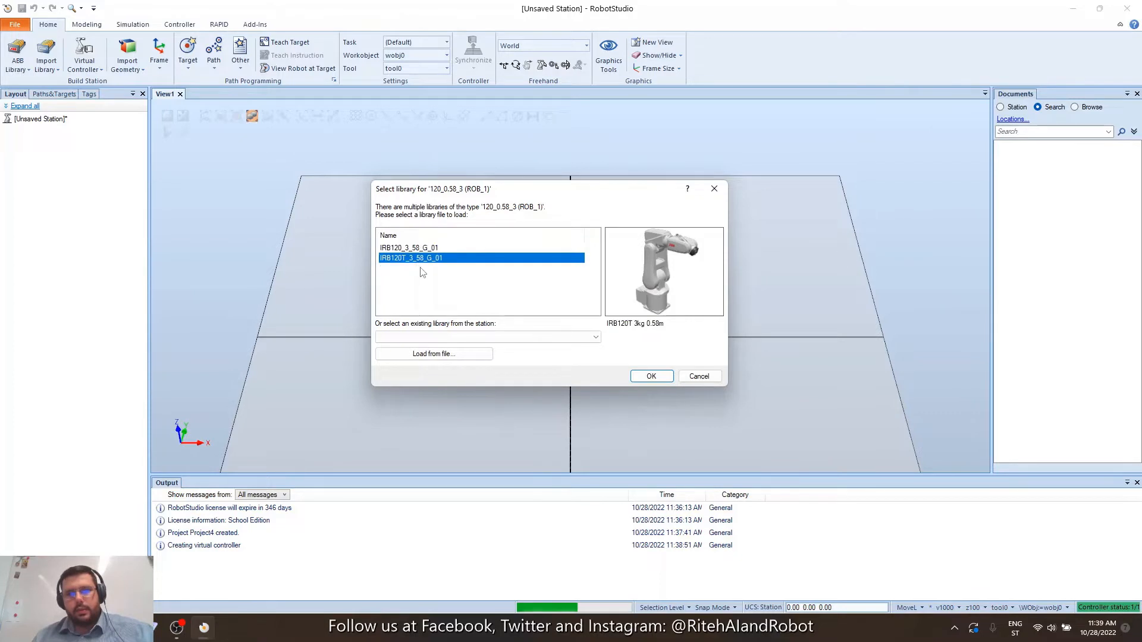
click(421, 249)
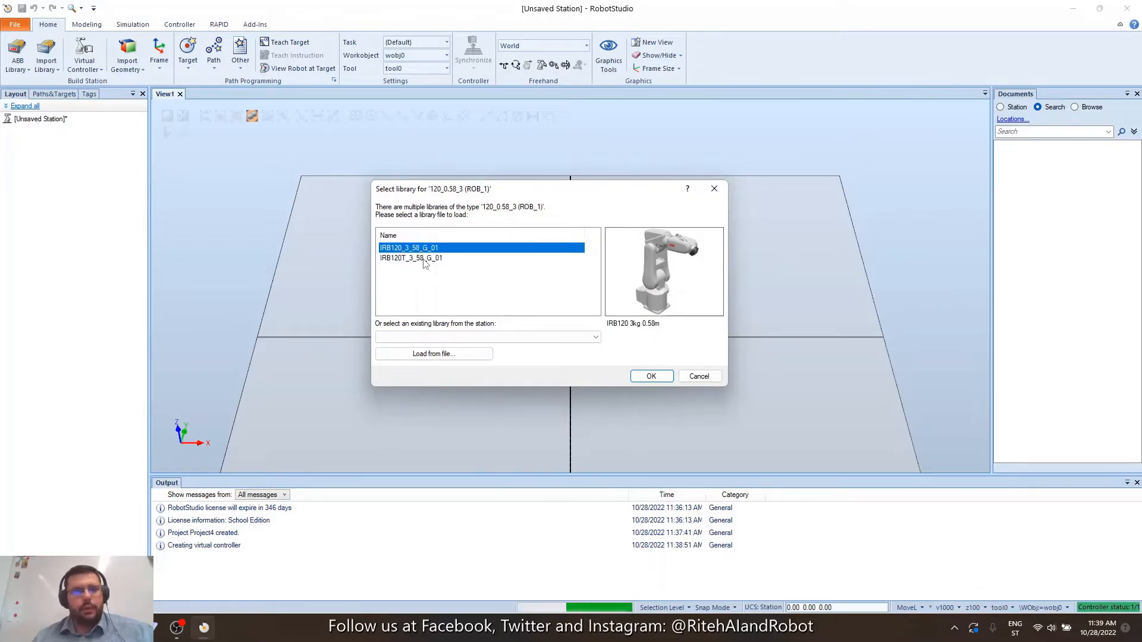
click(422, 259)
click(421, 249)
click(423, 261)
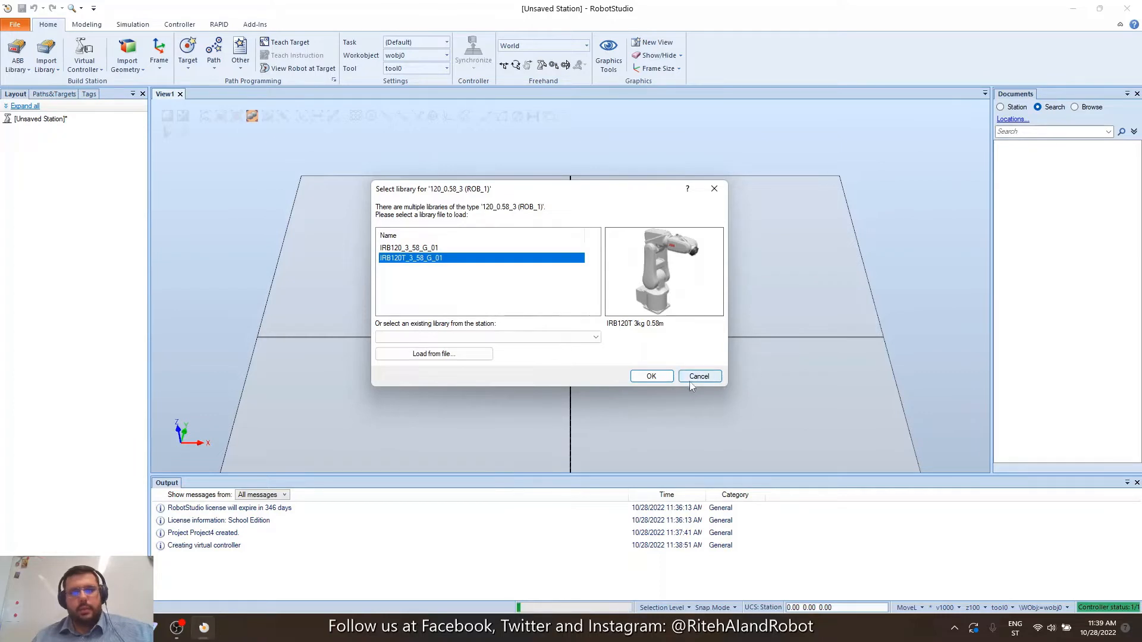
click(651, 377)
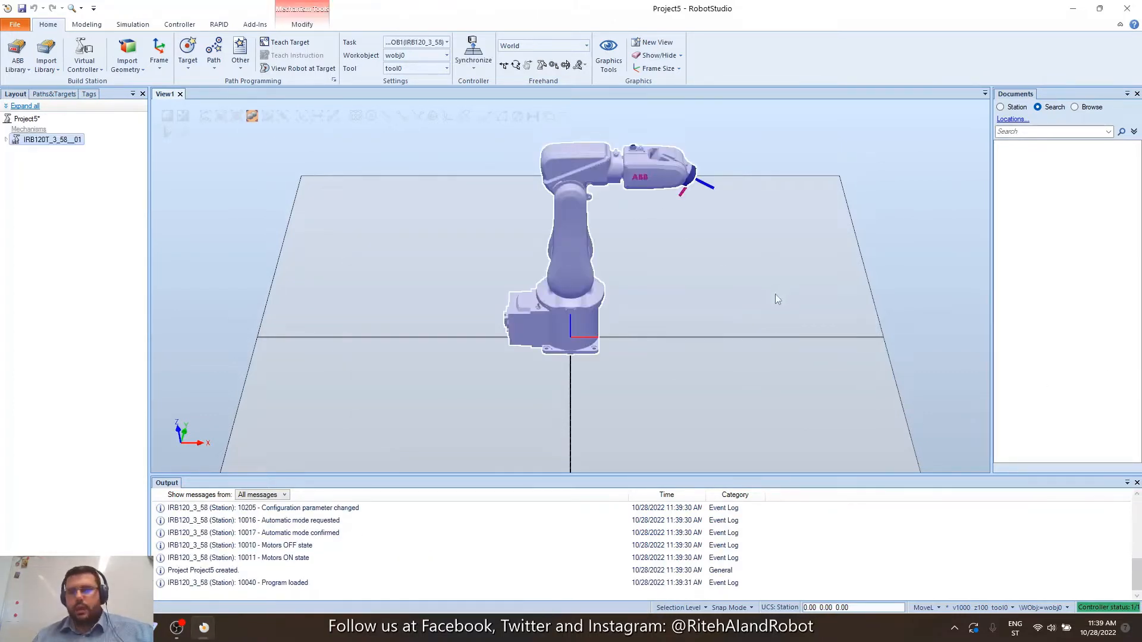
click(777, 258)
ctrl+shift+drag(779, 258, 720, 258)
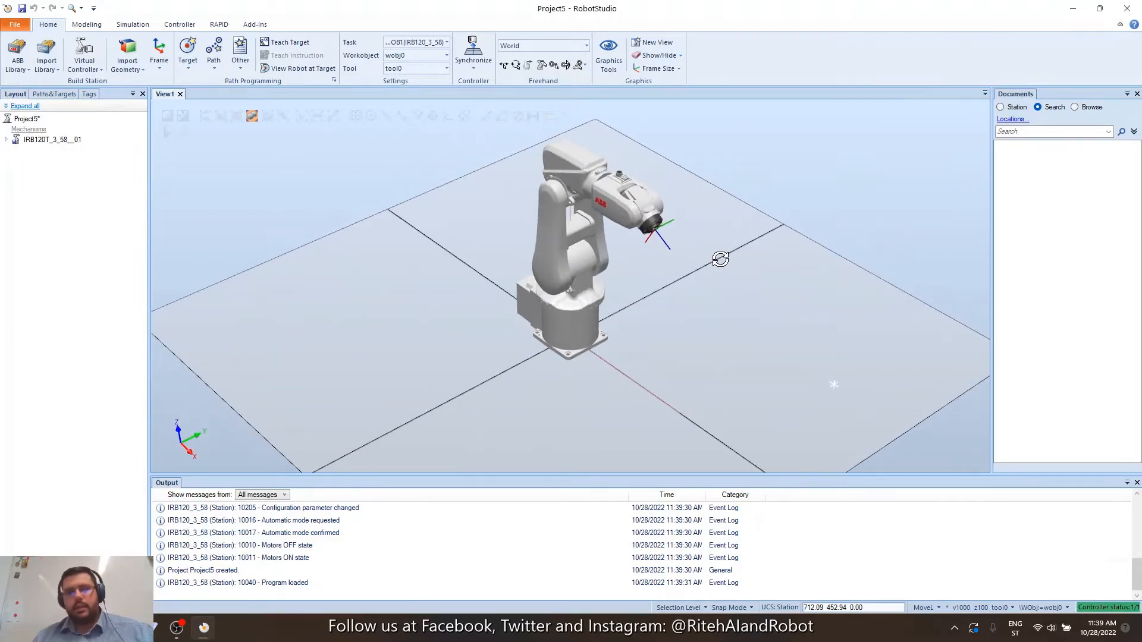
right_click(720, 259)
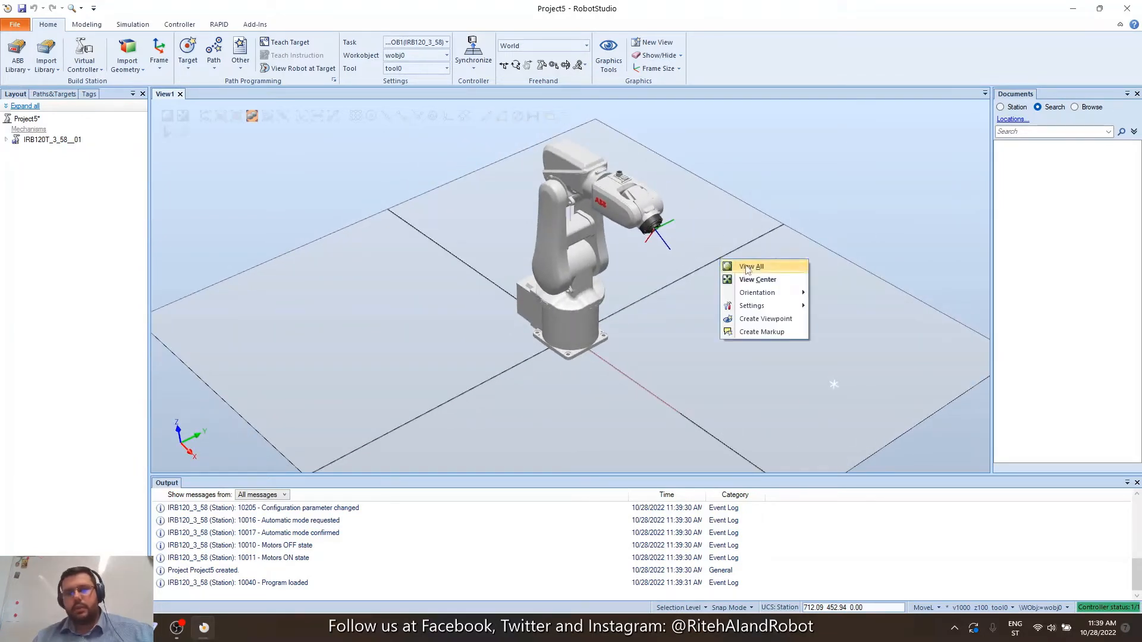
click(797, 251)
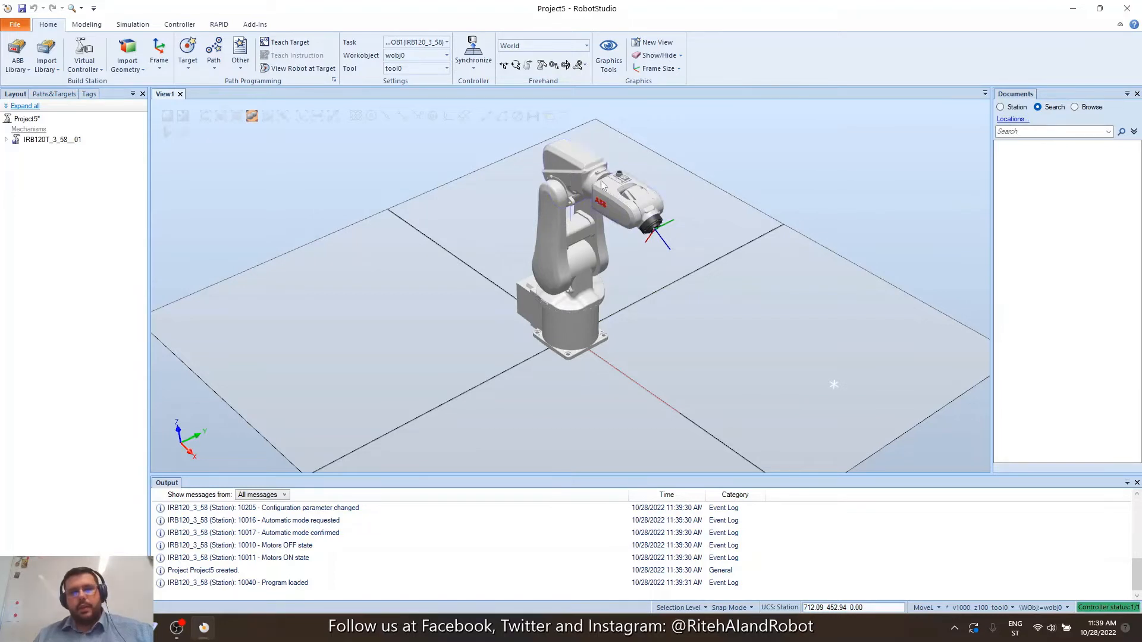
scroll(600, 188, down, 1)
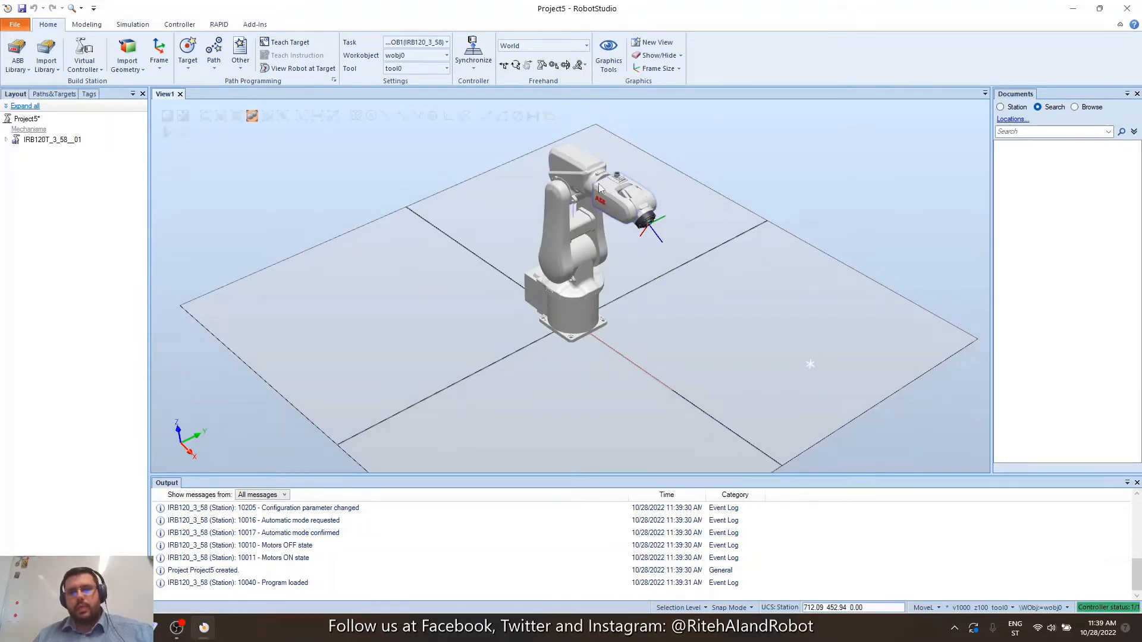
scroll(599, 188, down, 2)
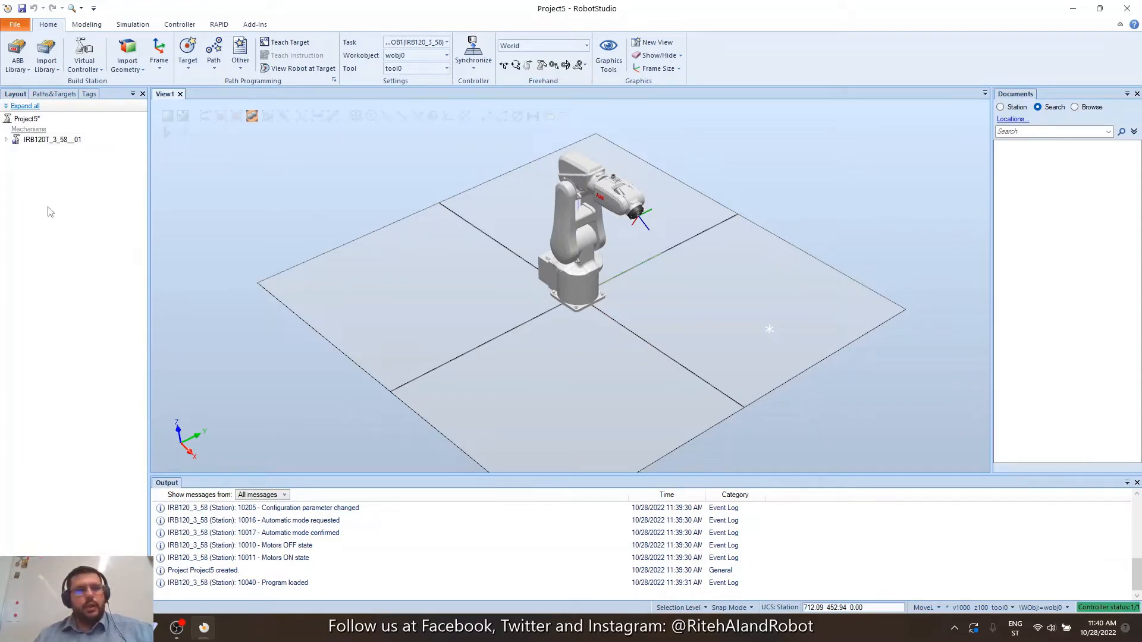
With the robot selected in Layout, create the empty path Path_10.
click(48, 145)
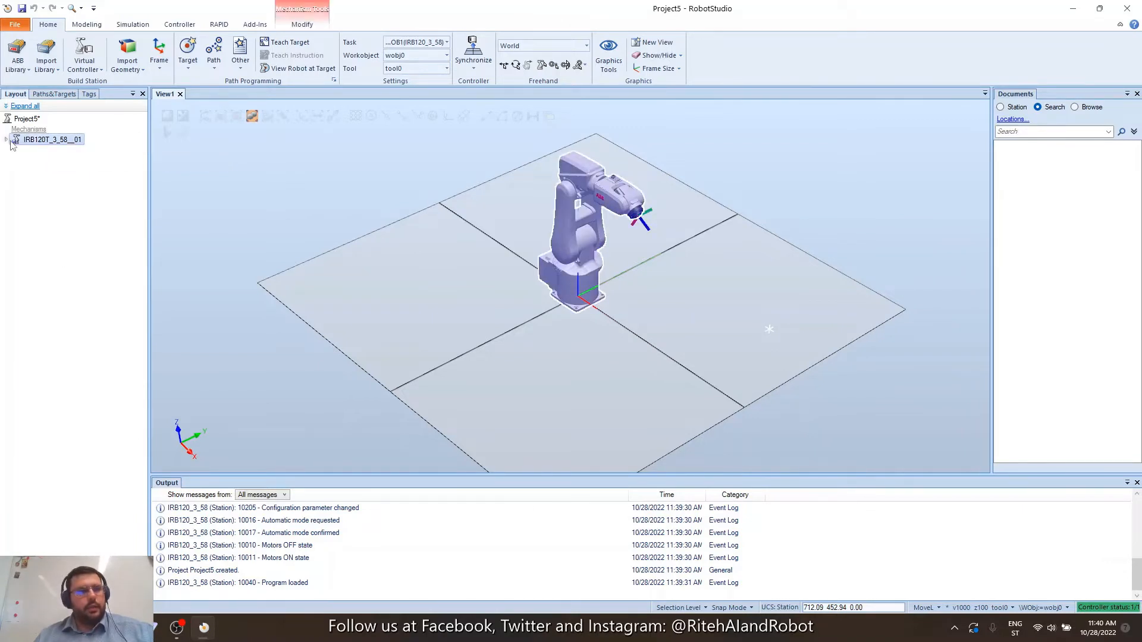
click(7, 140)
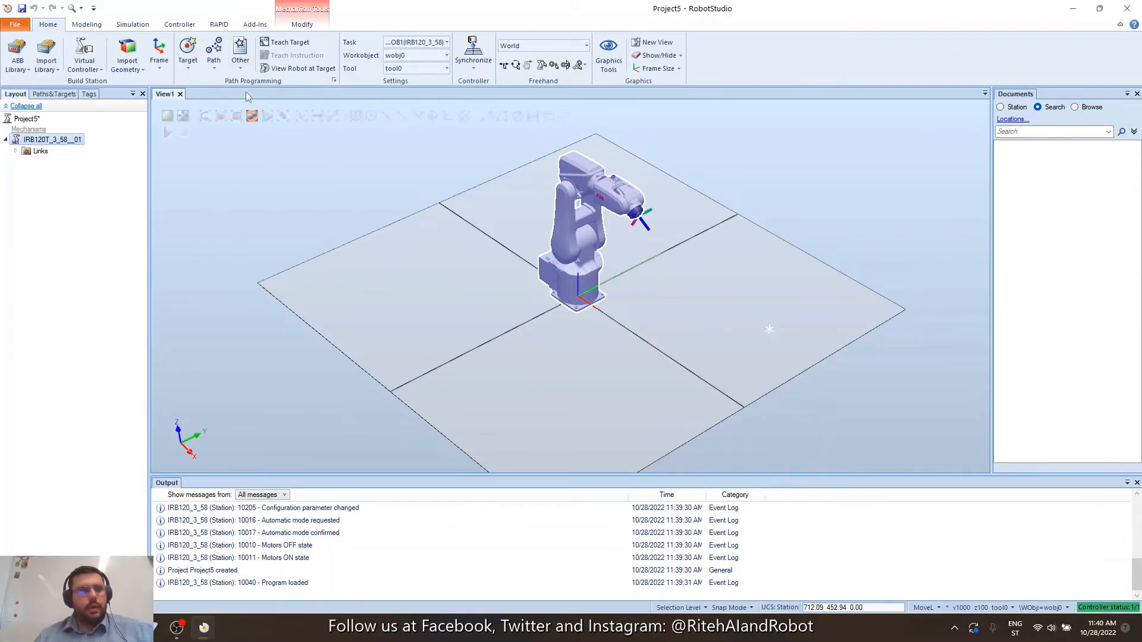
click(215, 70)
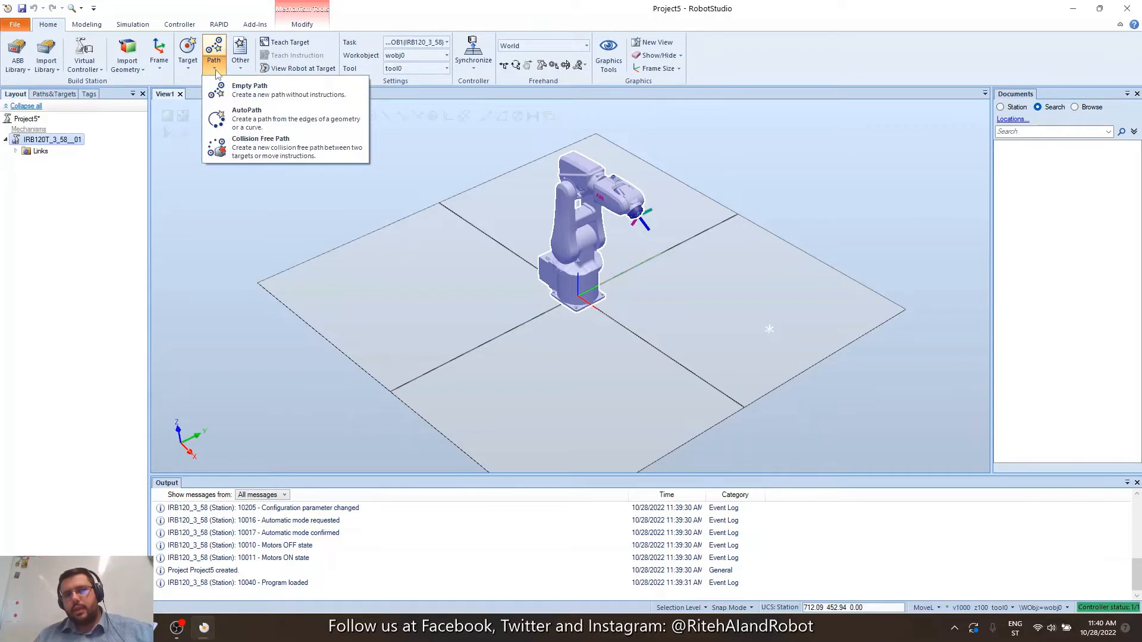
click(254, 98)
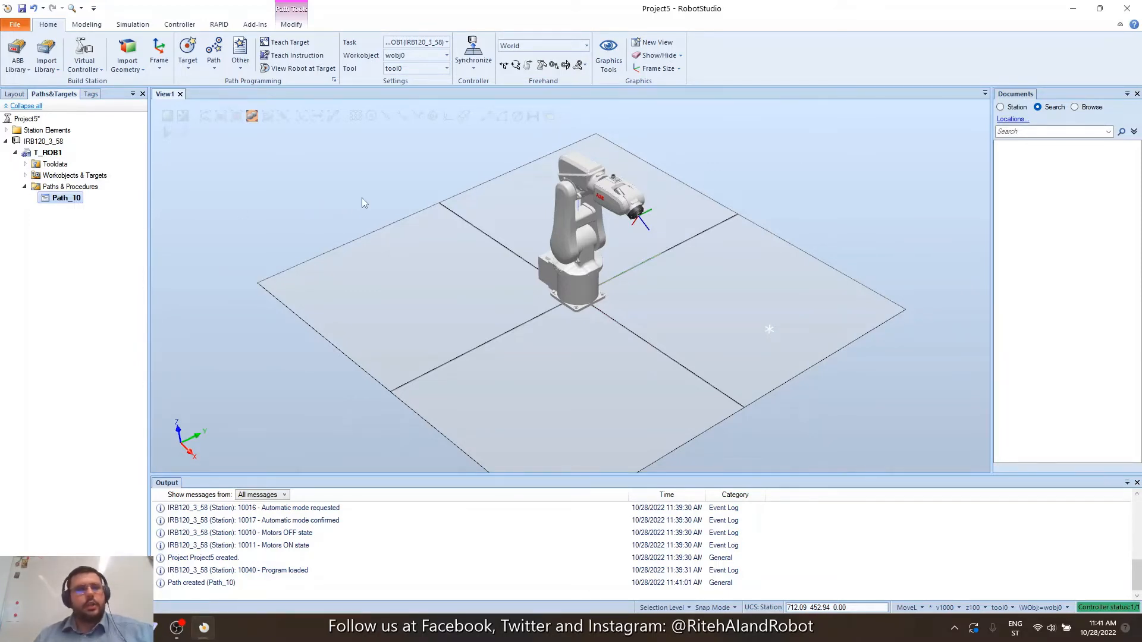
Teach MoveL Target_10 at the current pose and select it under the expanded Path_10.
click(303, 58)
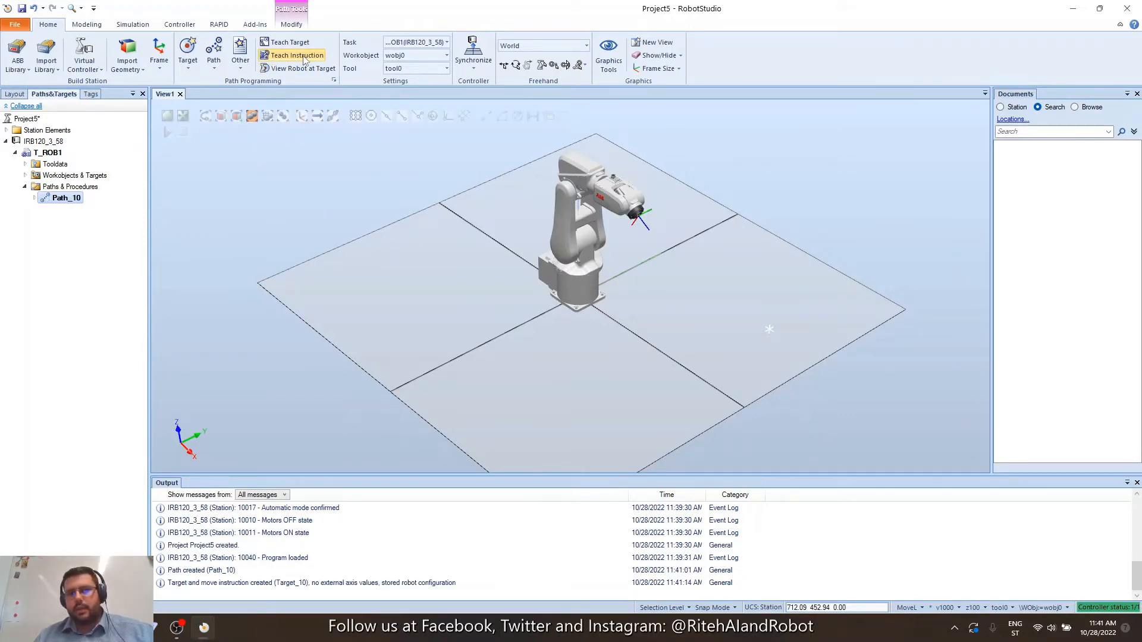
click(34, 199)
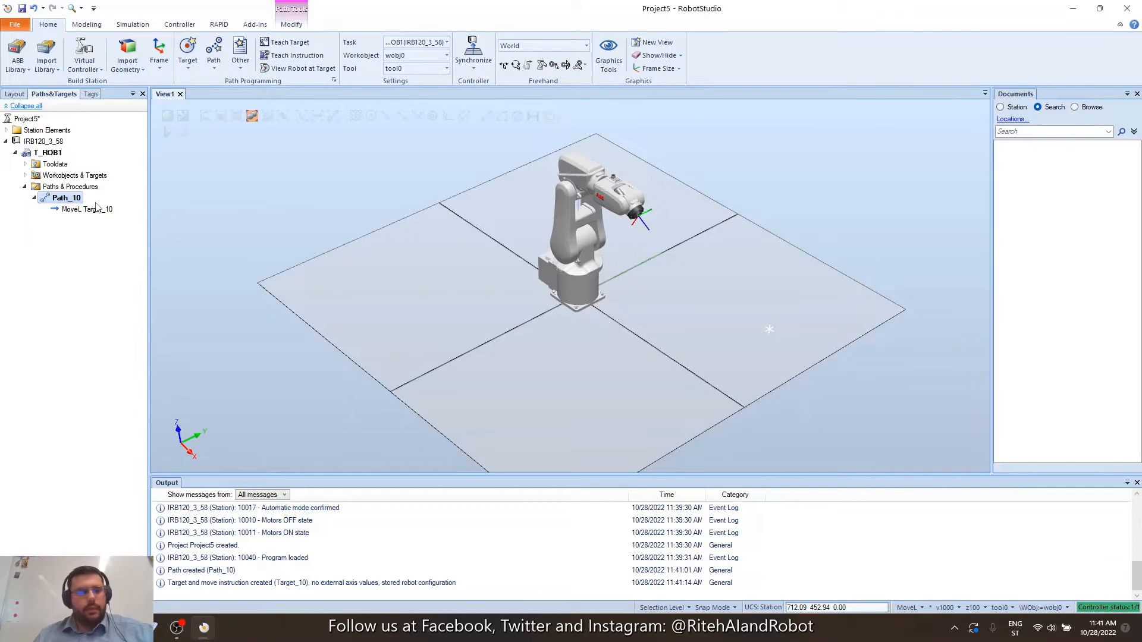
click(94, 213)
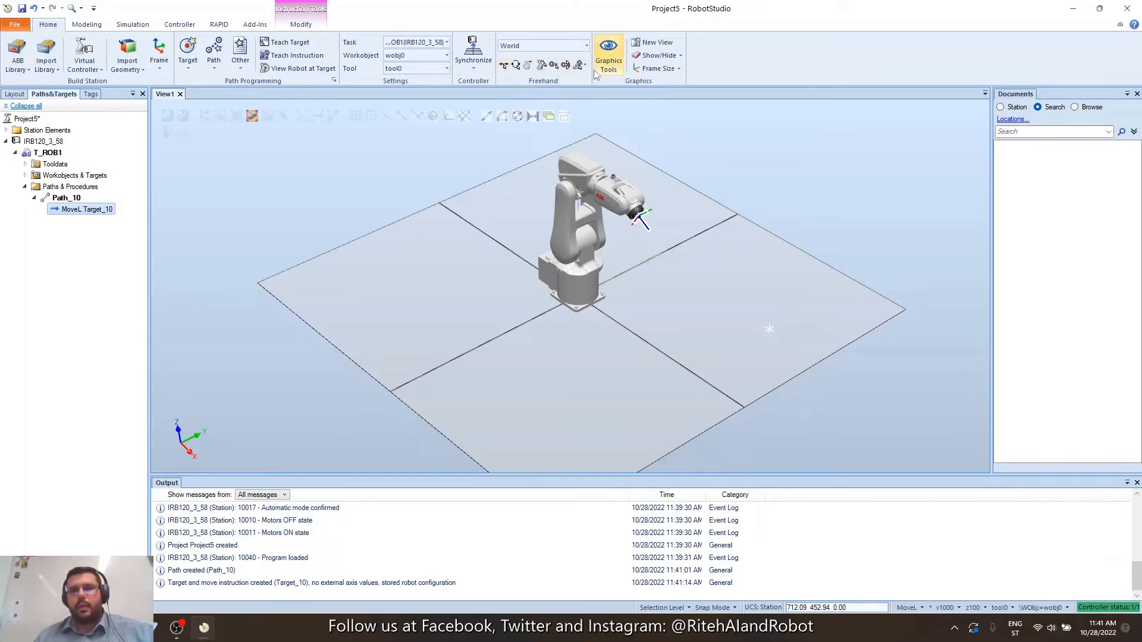
Jog the robot's axes 2 and 1 with Freehand Jog Joint.
click(542, 65)
drag(559, 210, 566, 213)
click(577, 289)
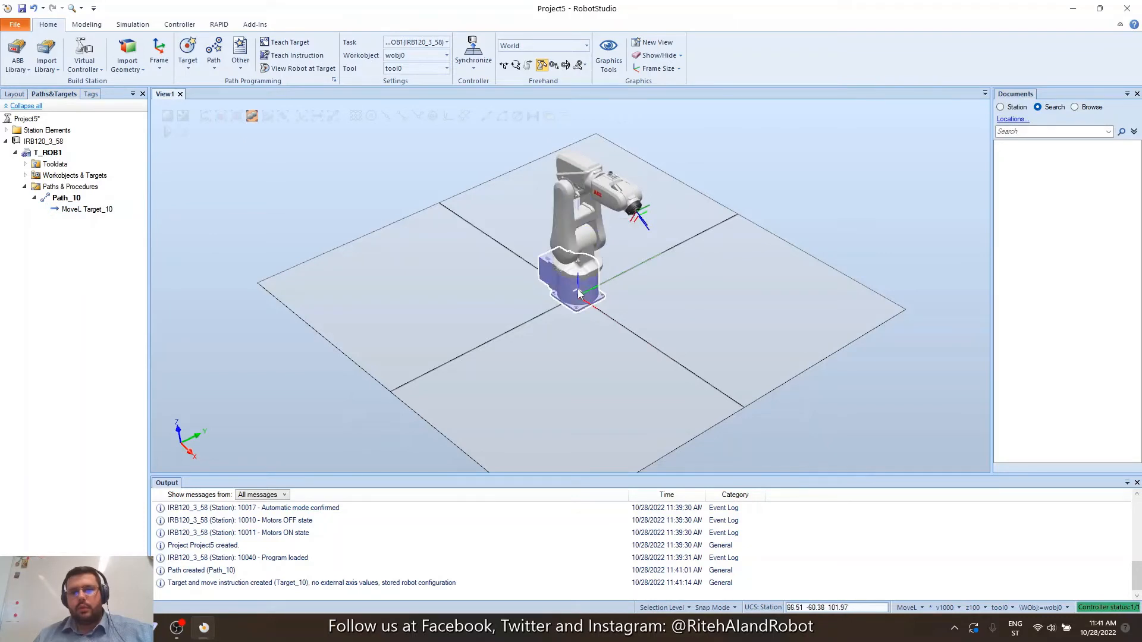
drag(591, 251, 589, 251)
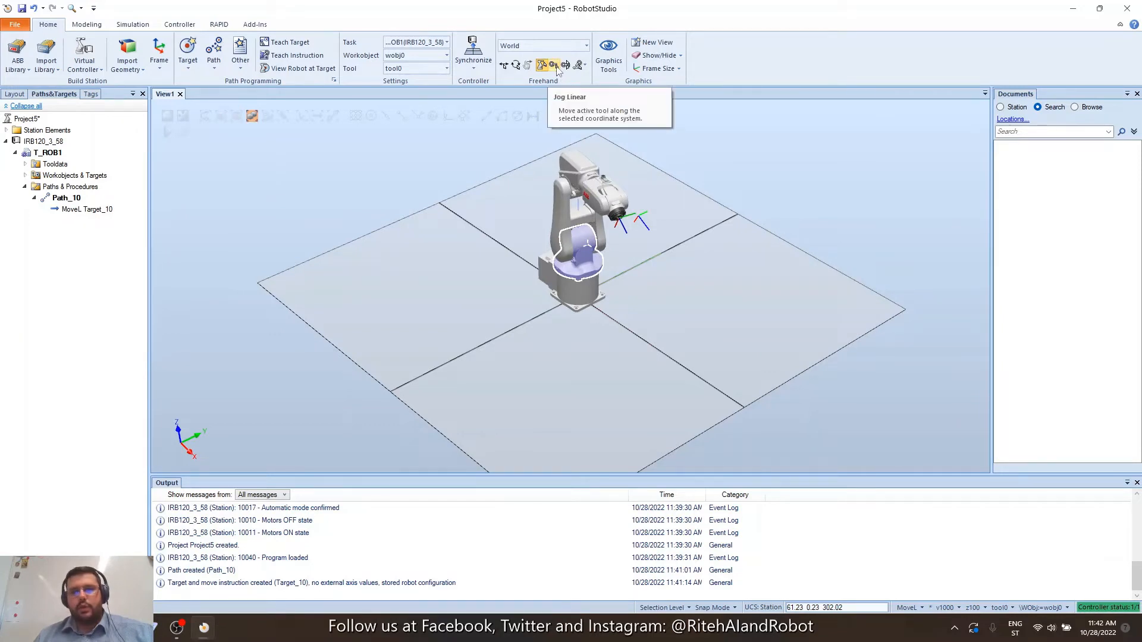
Jog the tool linearly along Y, down along Z, and along X.
click(554, 65)
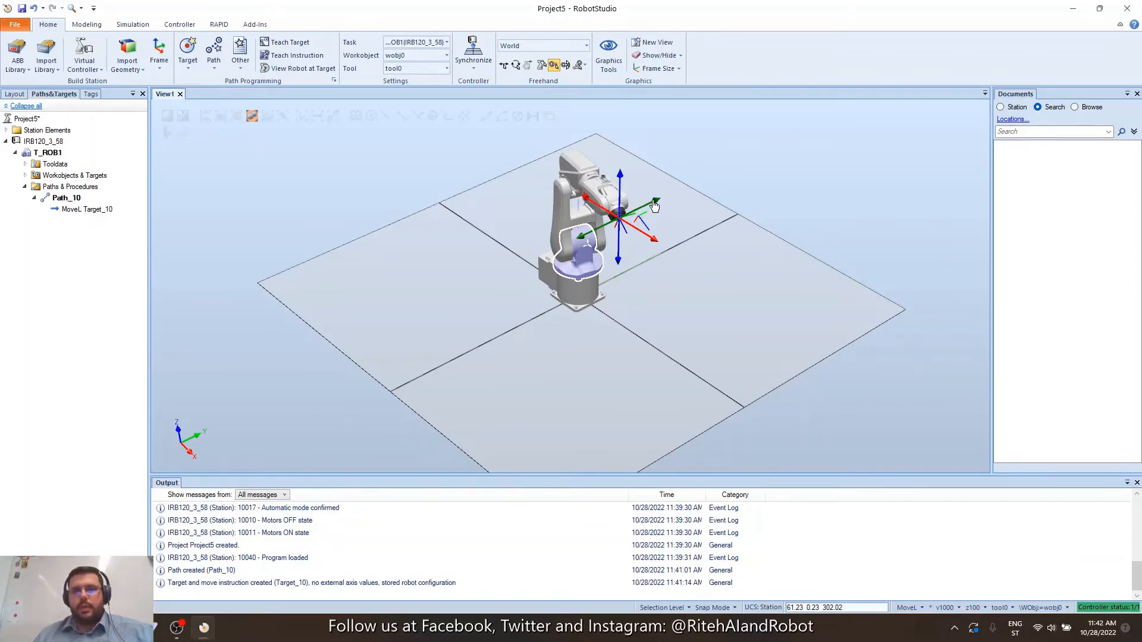
drag(654, 206, 633, 173)
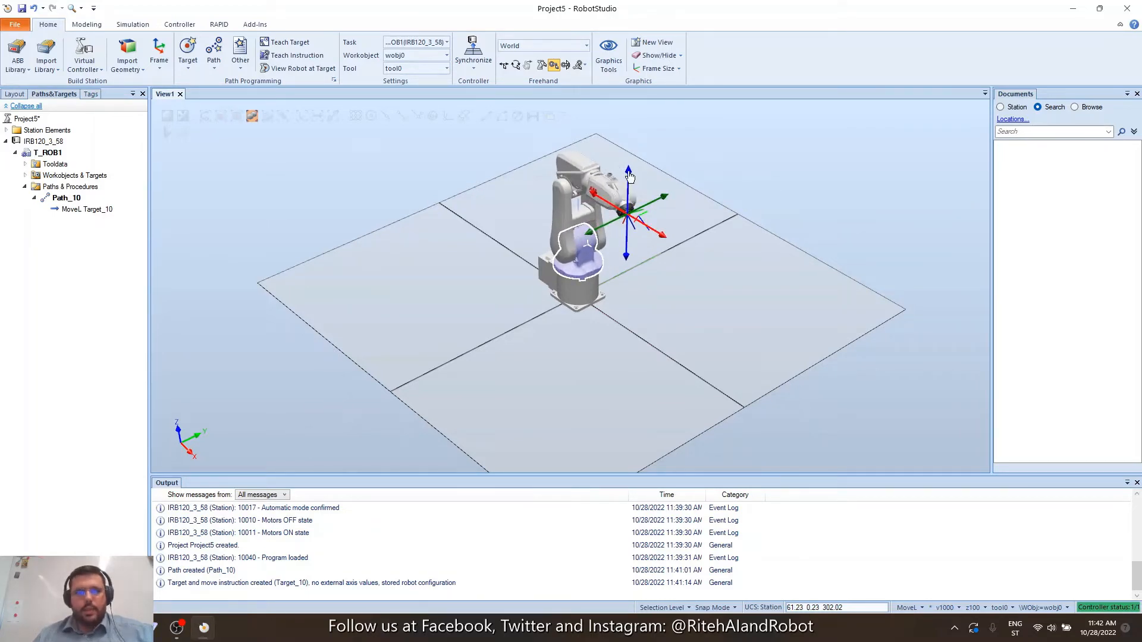
drag(629, 177, 634, 192)
mouse_move(662, 246)
mouse_down()
mouse_move(689, 265)
mouse_move(658, 243)
mouse_up()
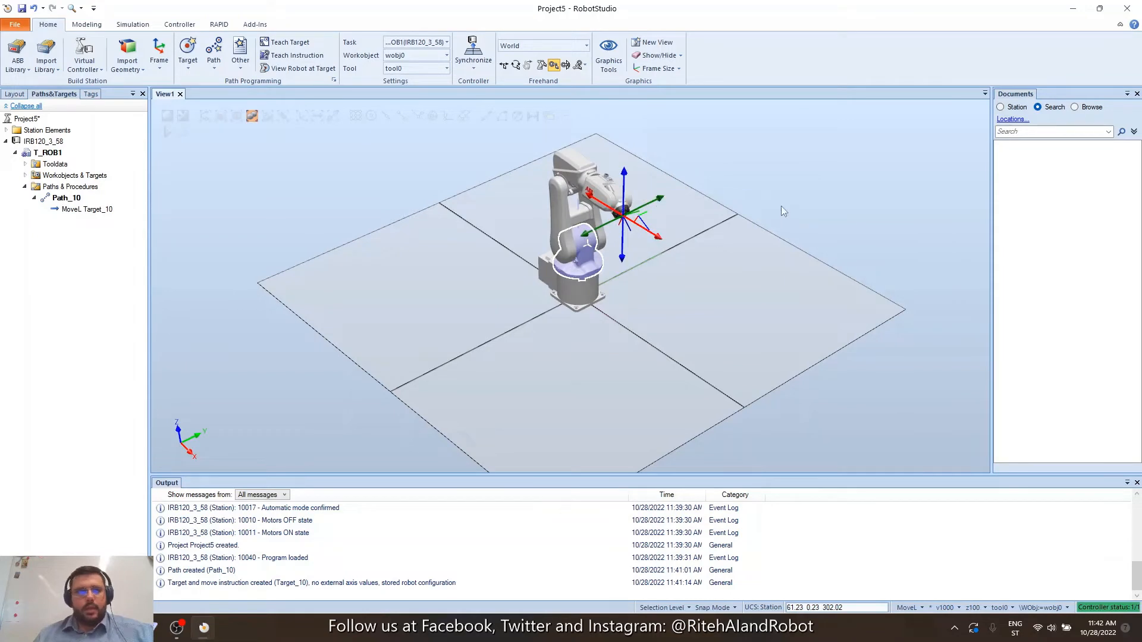
Rotate the robot's wrist about the X axis with Freehand Rotate.
click(564, 66)
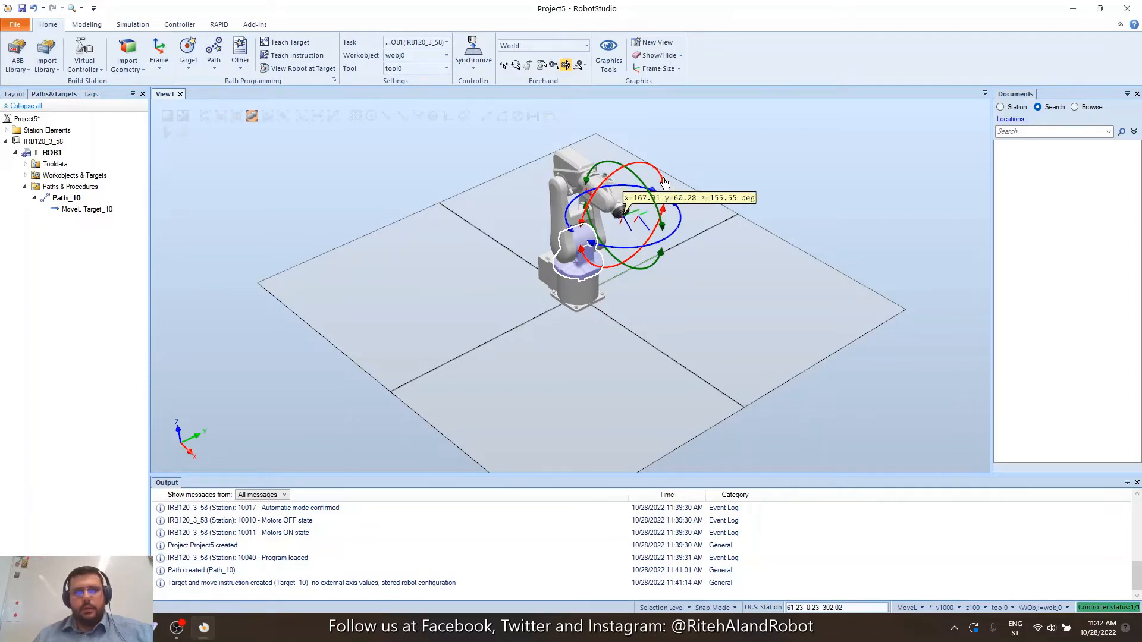
mouse_move(665, 185)
mouse_down()
mouse_move(654, 165)
mouse_move(661, 181)
mouse_up()
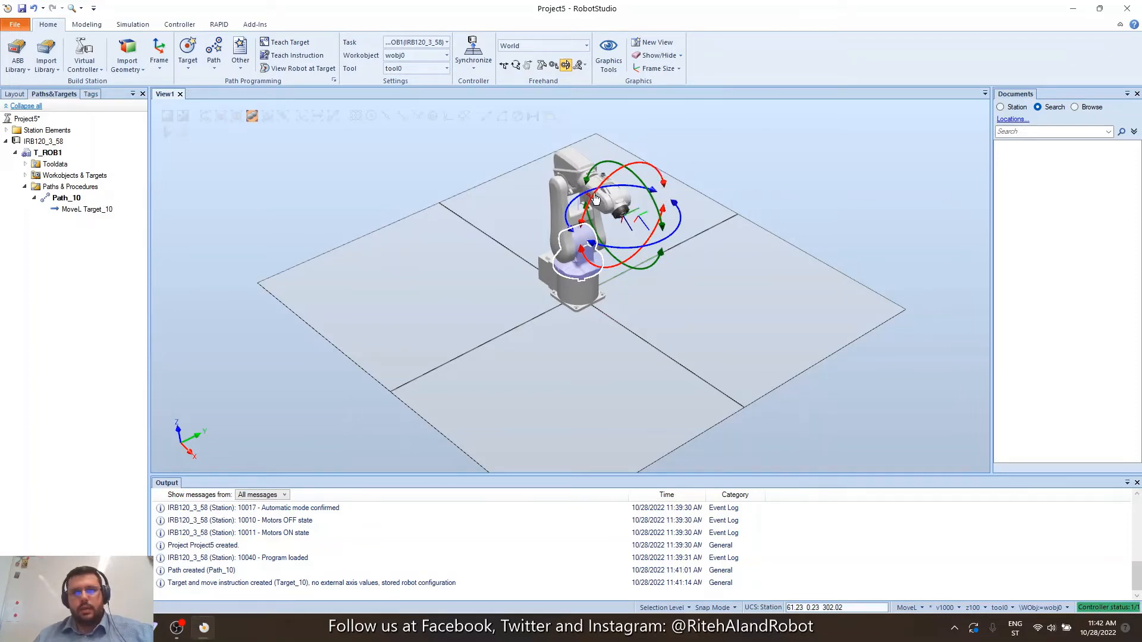
click(678, 230)
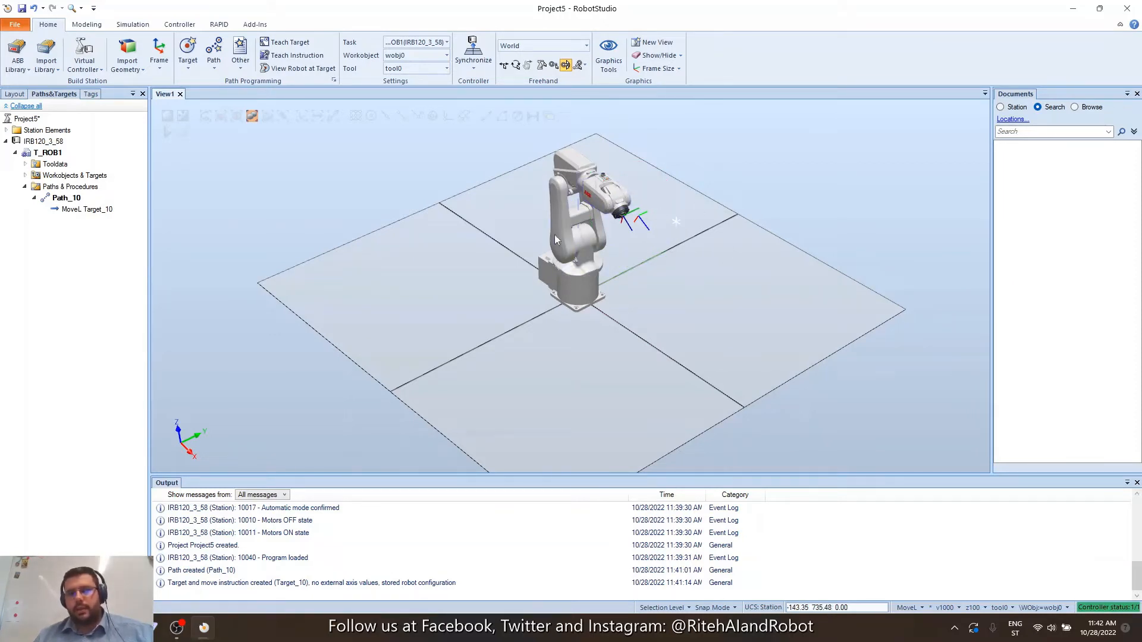
click(617, 200)
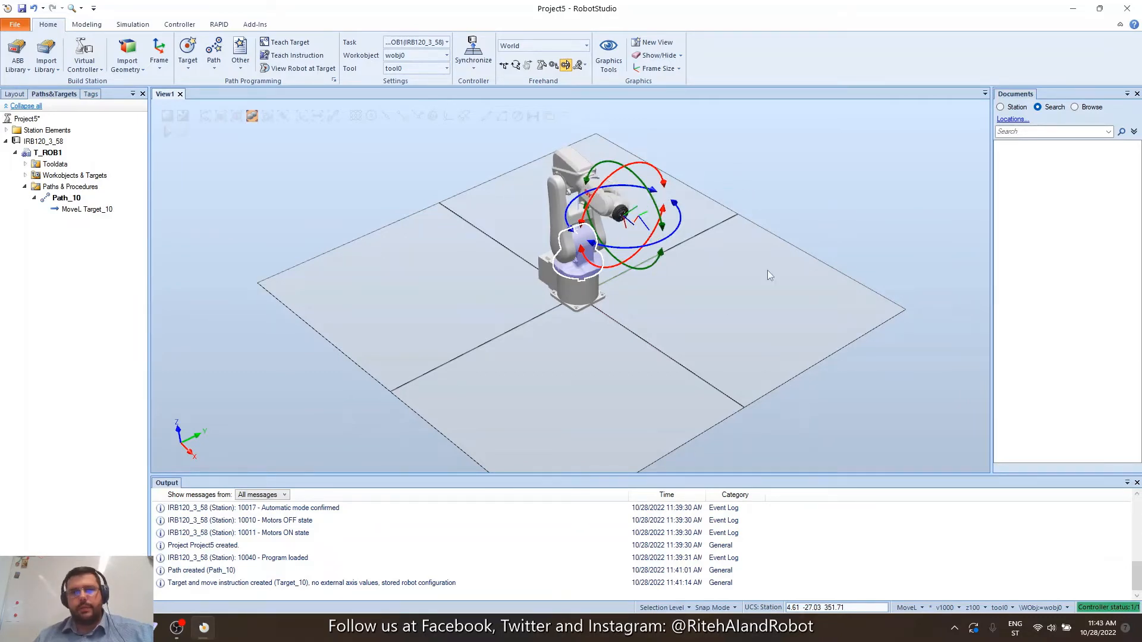
Turn wrist axis 4 to about 82 degrees and teach MoveL Target_20 into Path_10.
click(553, 65)
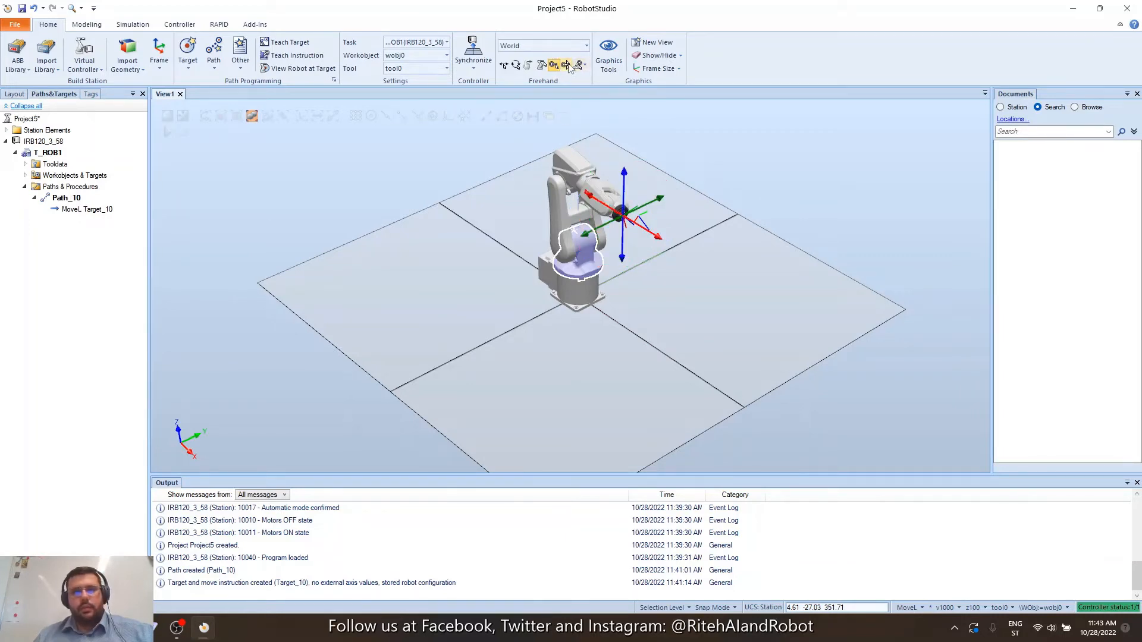
click(566, 65)
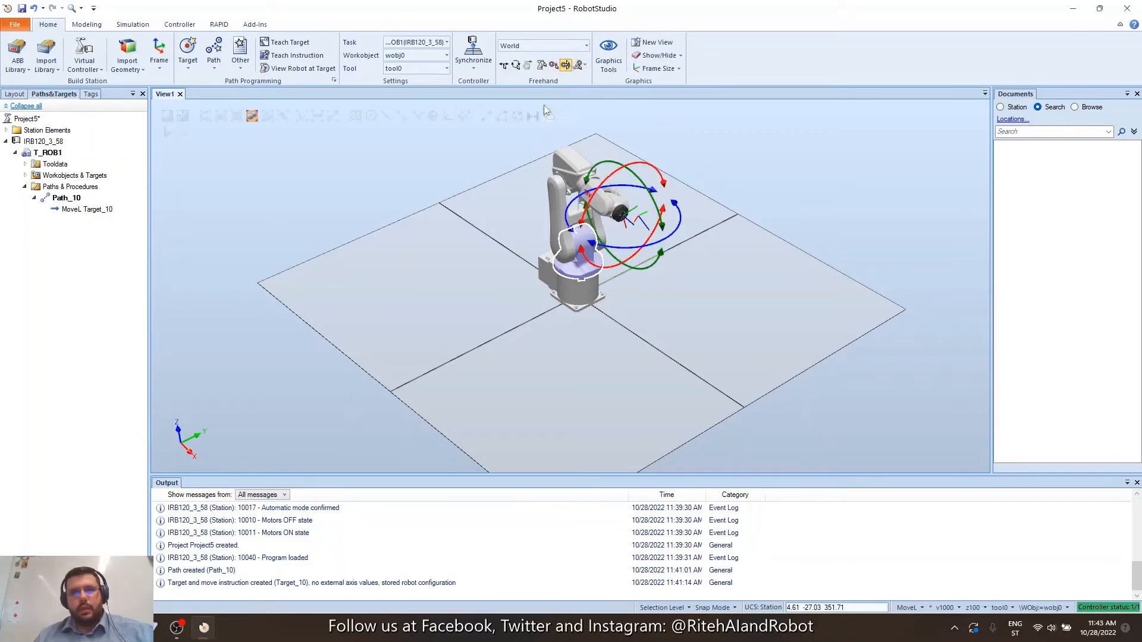
click(542, 66)
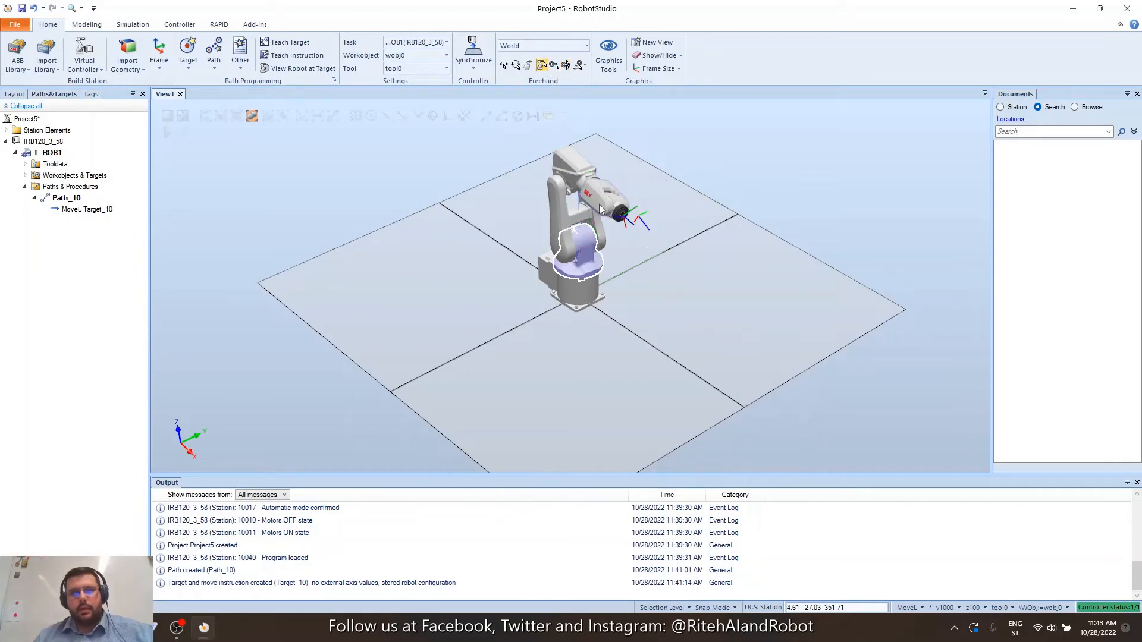
drag(600, 209, 631, 194)
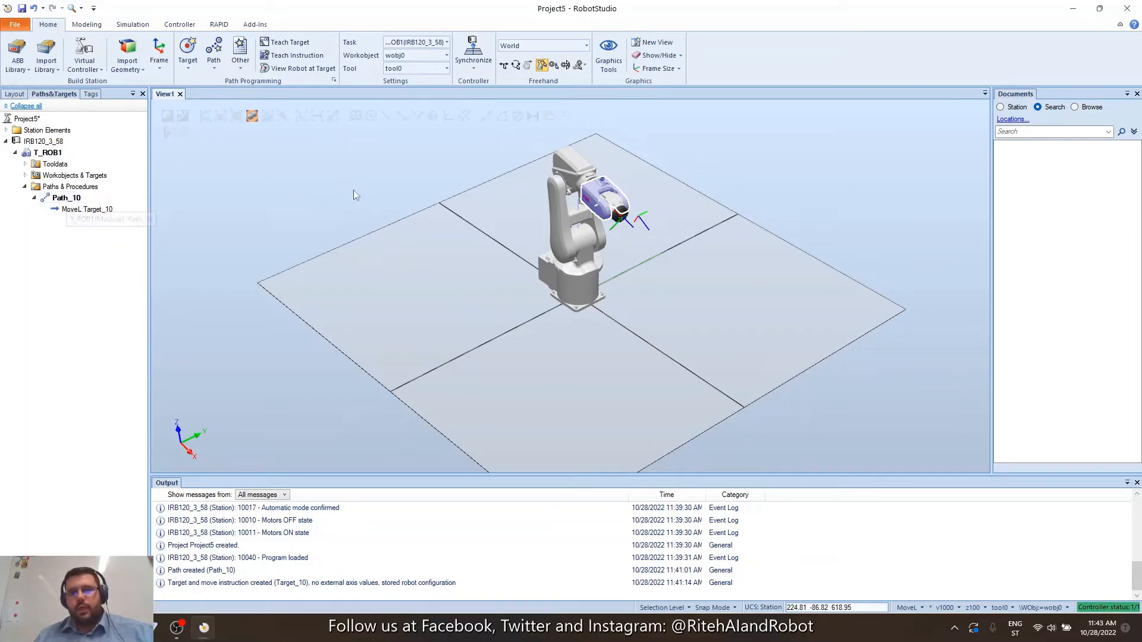
click(59, 199)
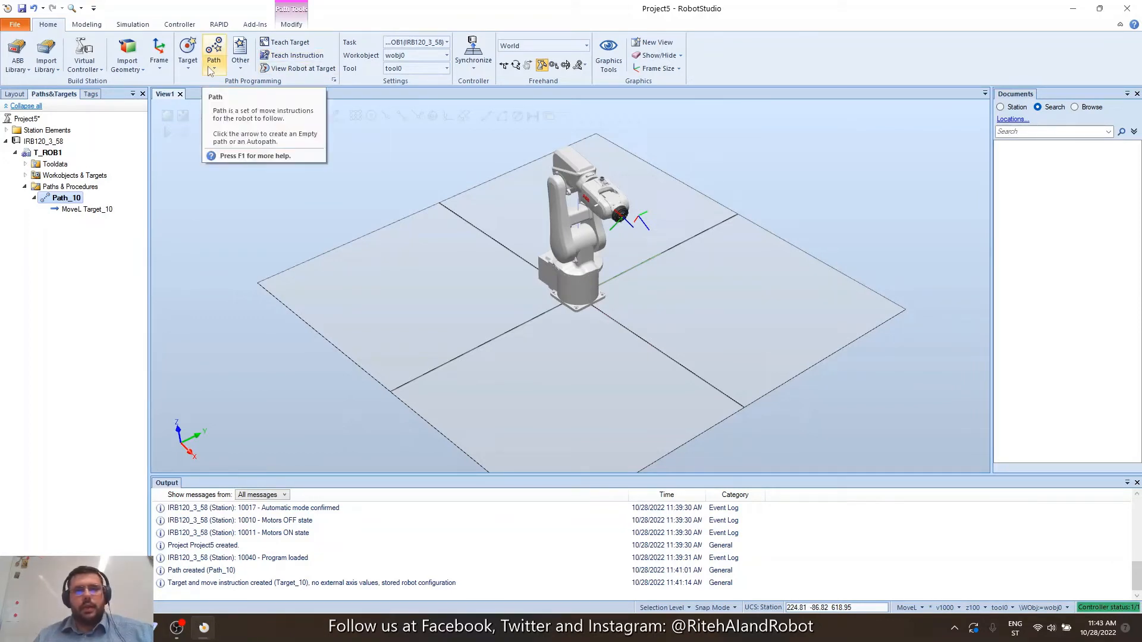
click(309, 57)
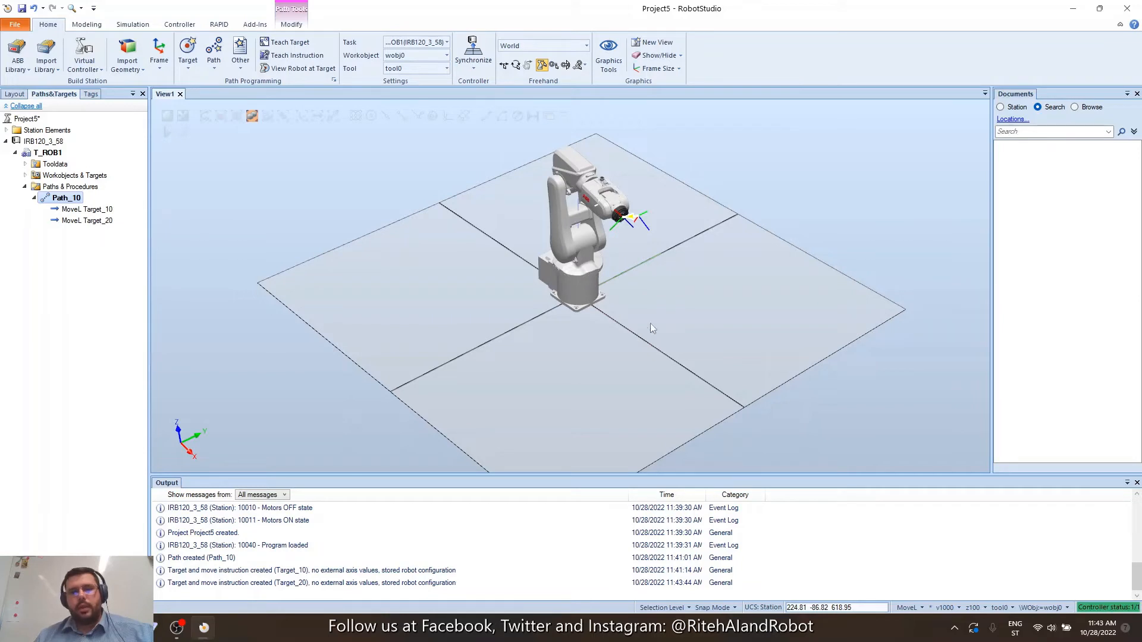
Jog the tool linearly along Y, Z, then left and down, teaching Target_30, Target_40 and Target_50.
click(555, 65)
click(609, 204)
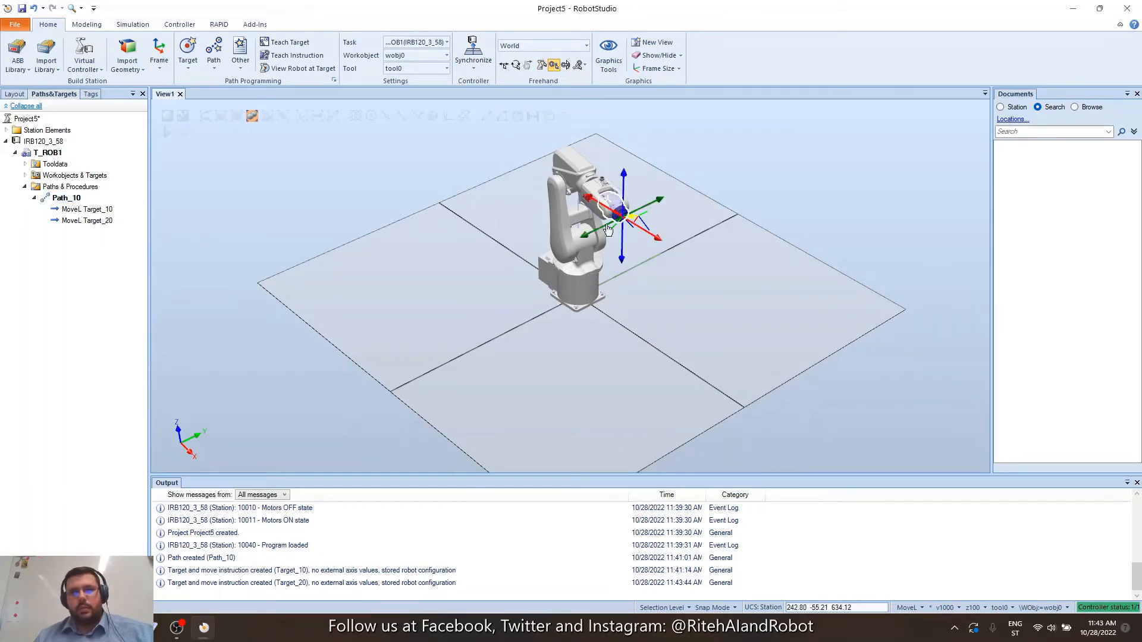
drag(595, 237, 573, 239)
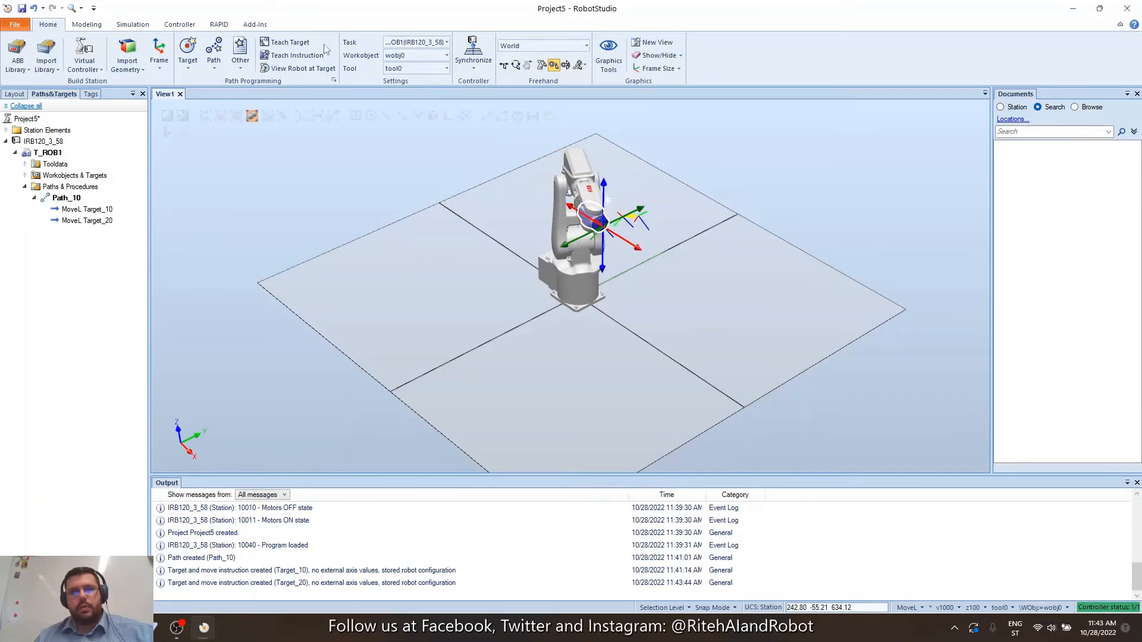
click(297, 55)
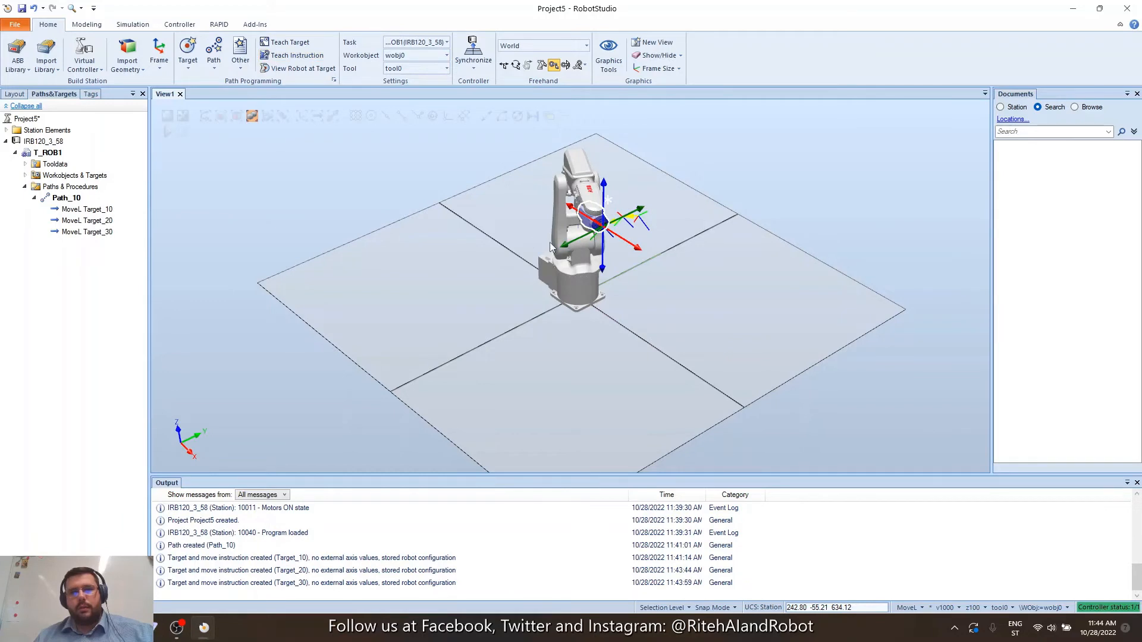
drag(601, 272, 597, 249)
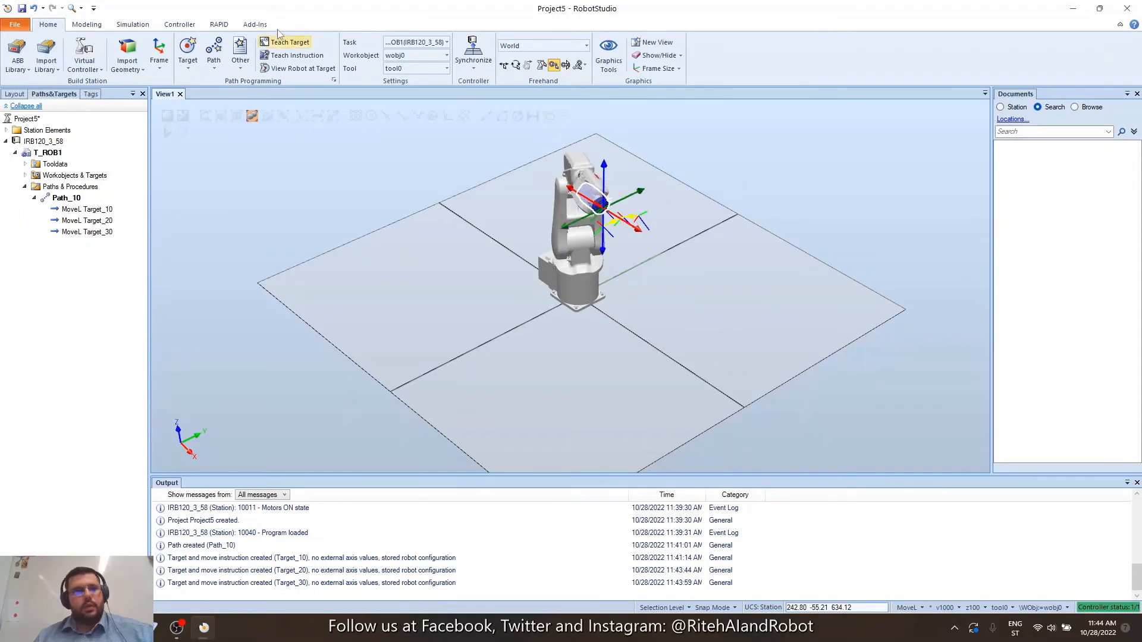
click(297, 56)
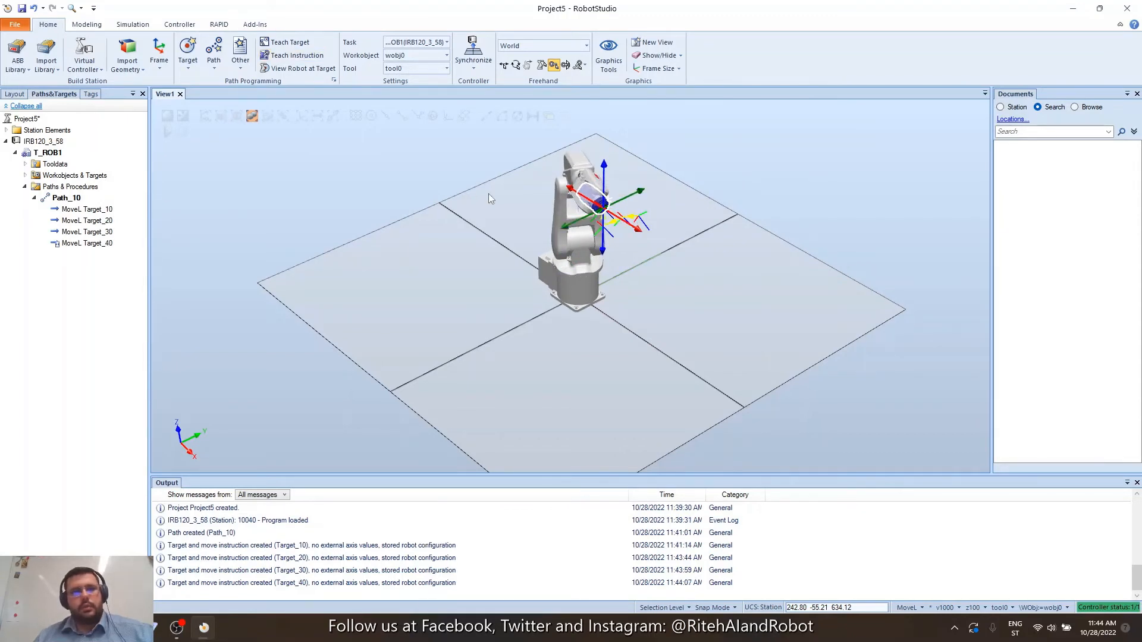
click(563, 231)
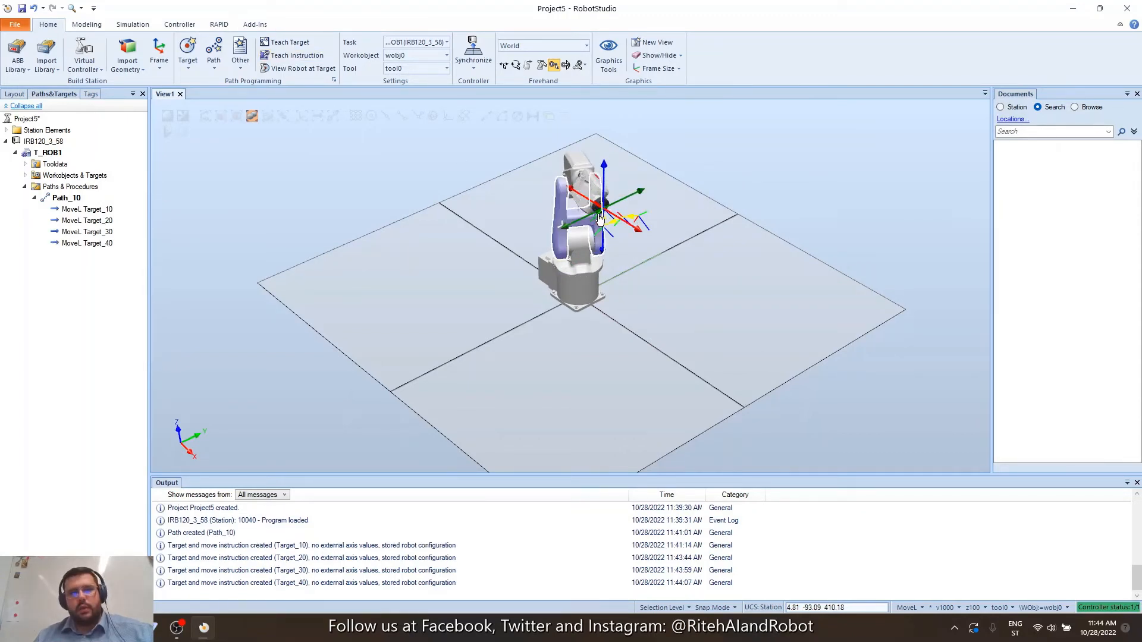
drag(599, 220, 565, 231)
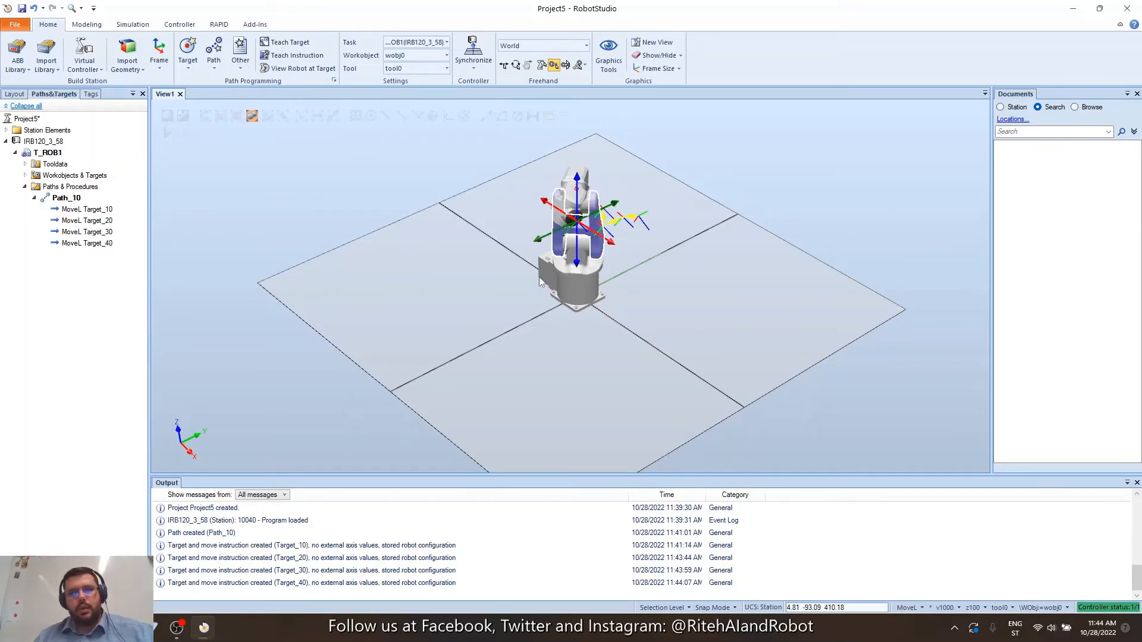
click(296, 55)
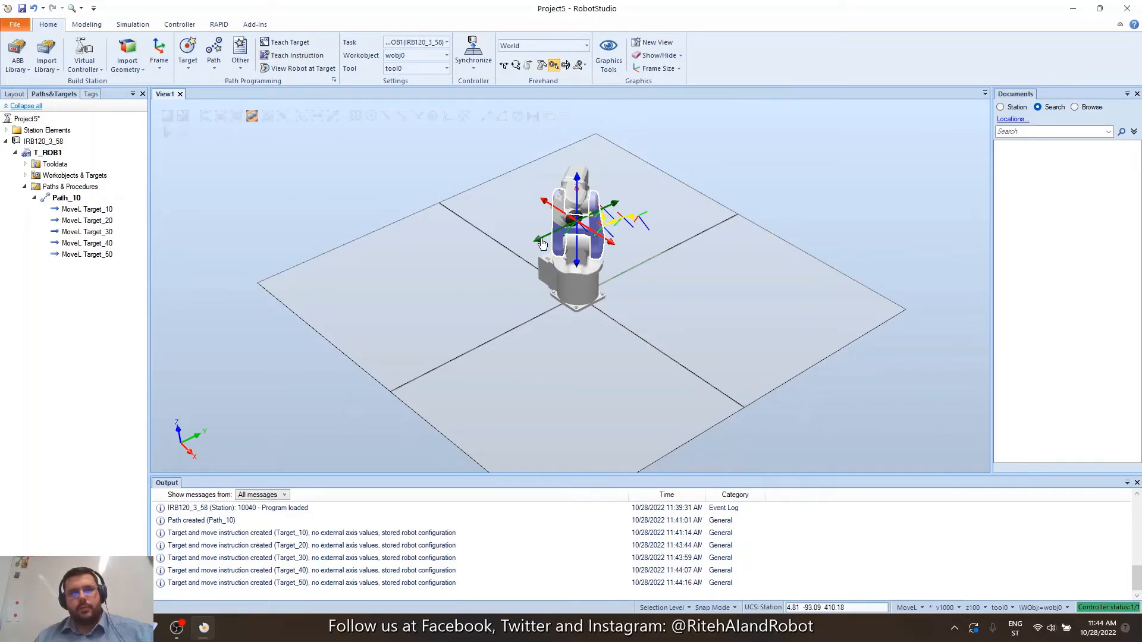
Jog the tool left along Y and lower it twice along Z, teaching Target_60, Target_70 and Target_80.
drag(542, 244, 528, 247)
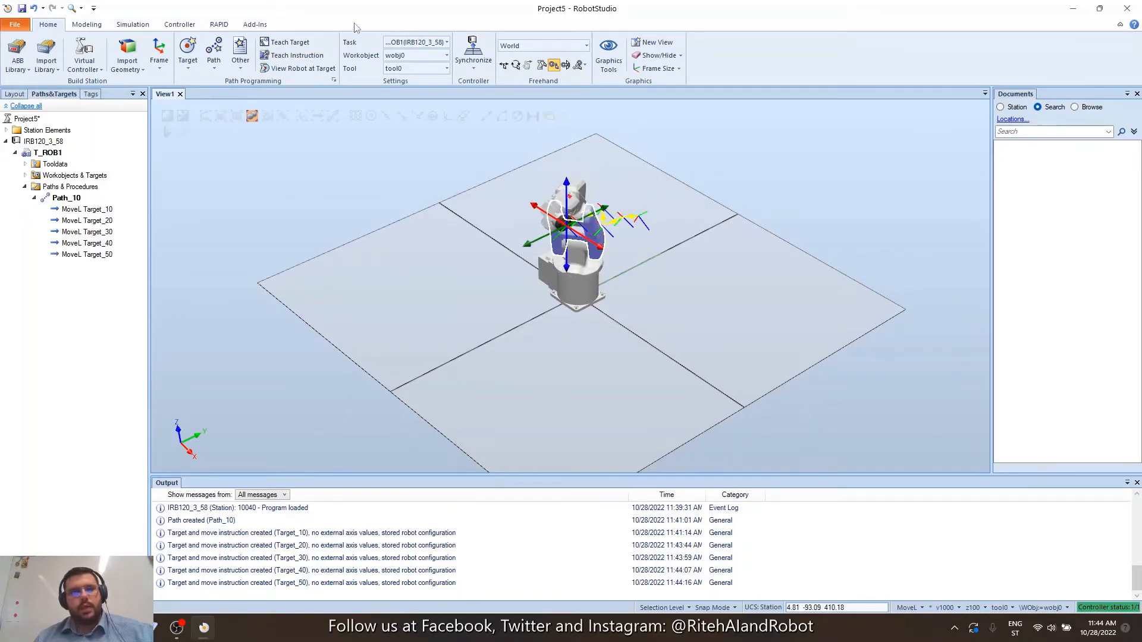
click(297, 55)
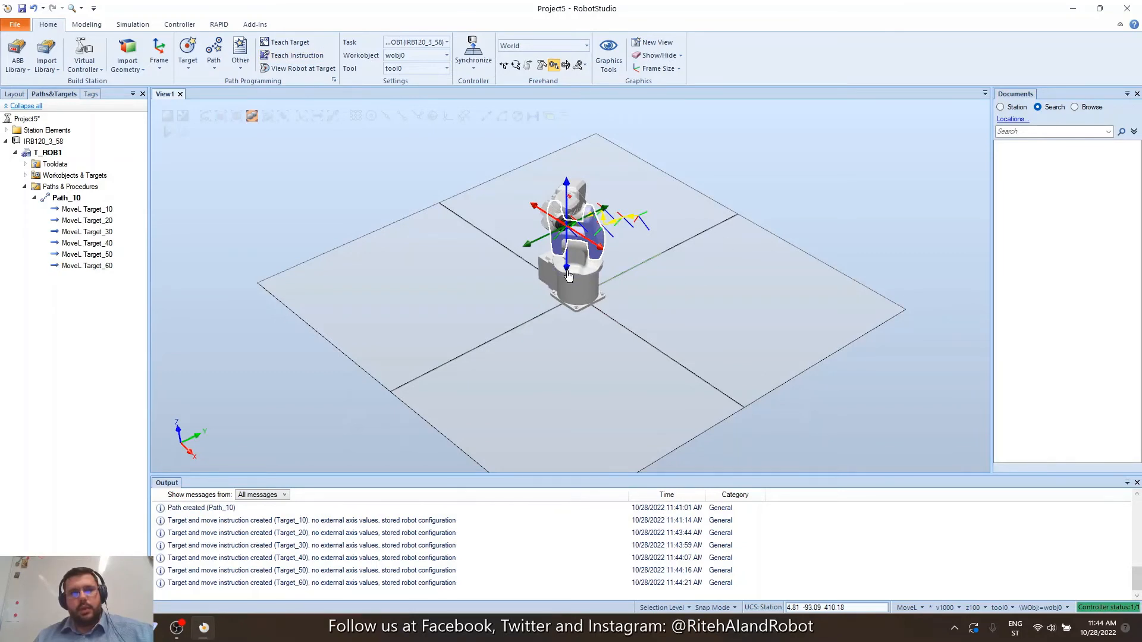
drag(569, 274, 569, 302)
click(297, 56)
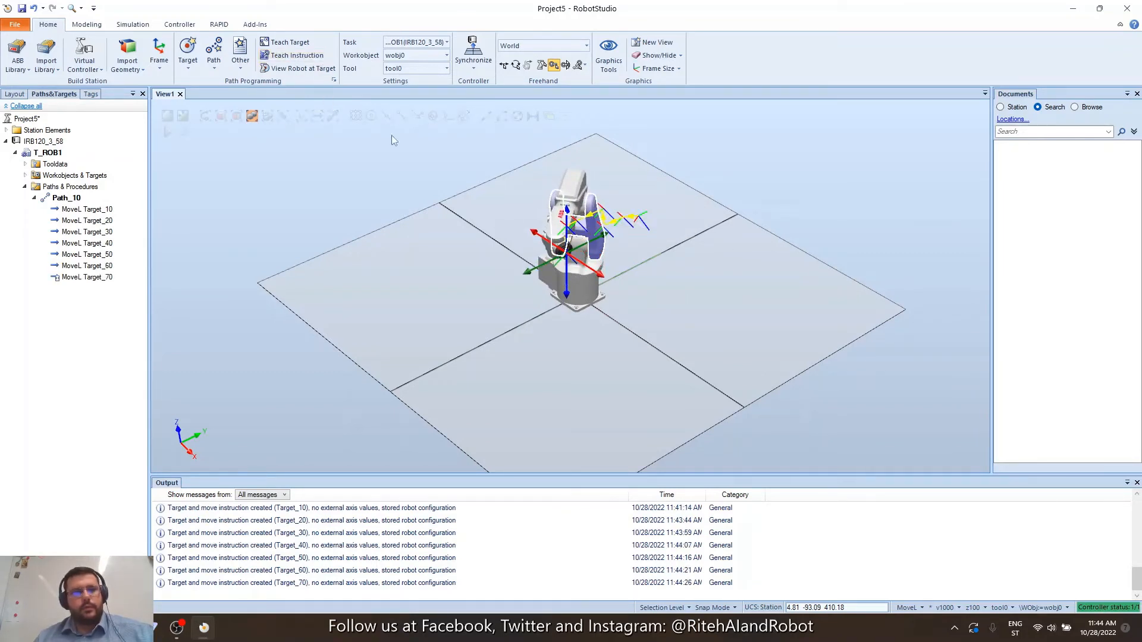
drag(568, 294, 569, 316)
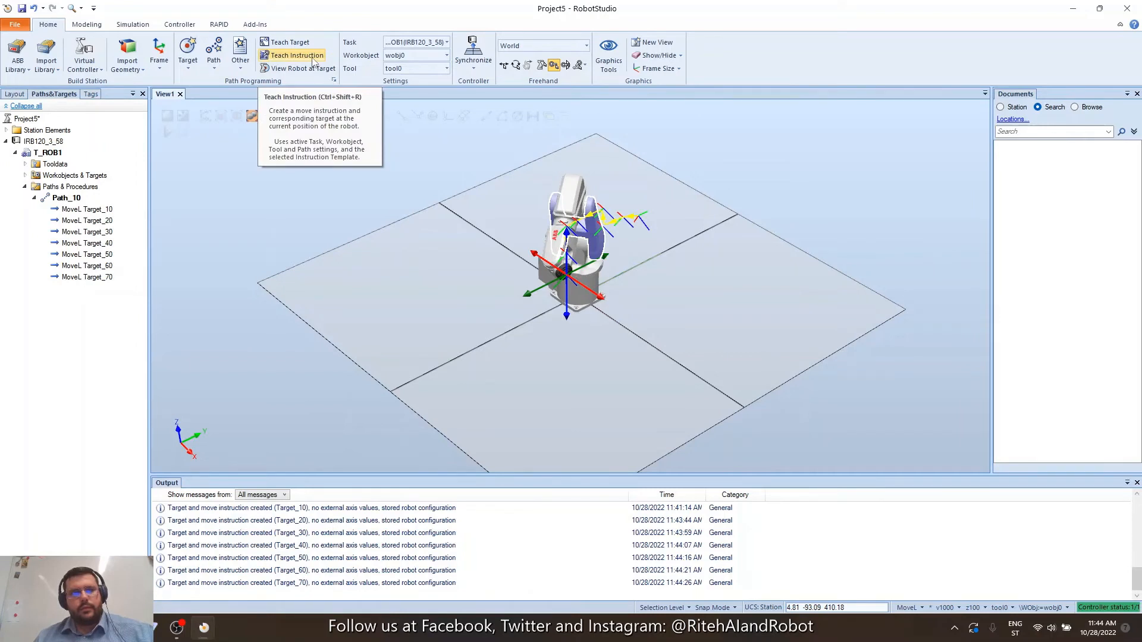
click(312, 59)
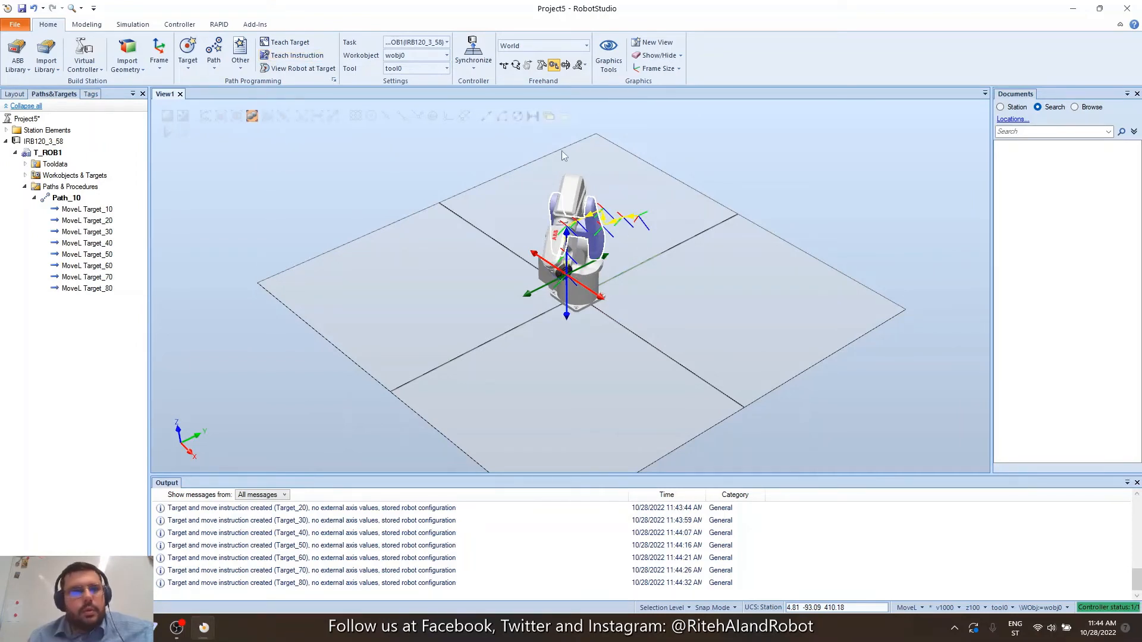
Jog wrist joints J4 and J5 to new angles, teaching Target_90 and Target_100.
click(541, 64)
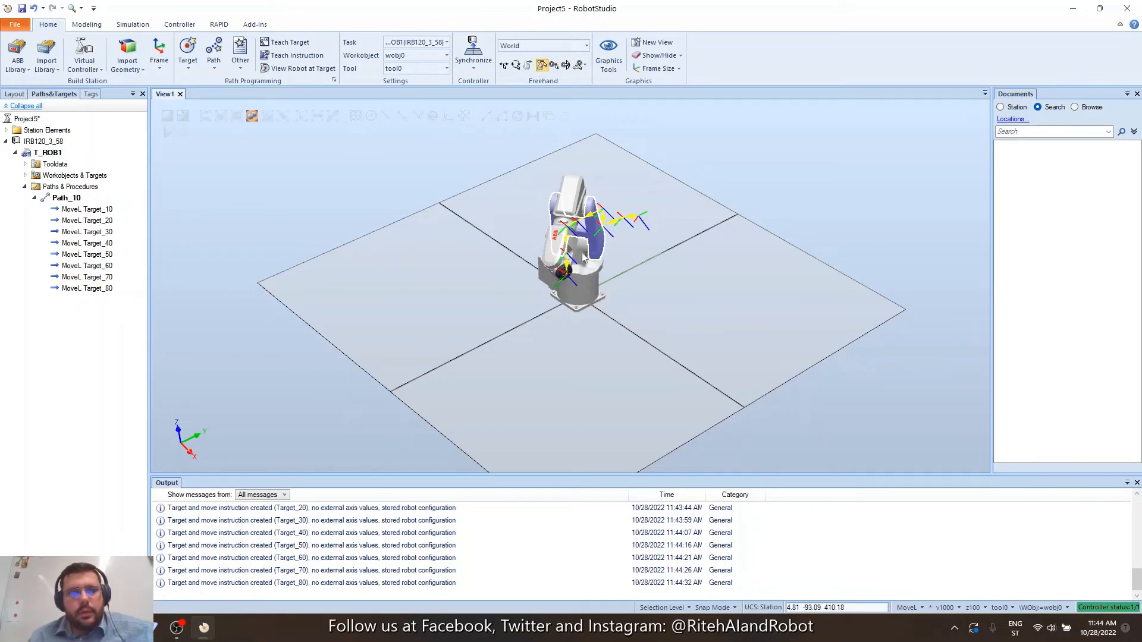
drag(561, 256, 576, 269)
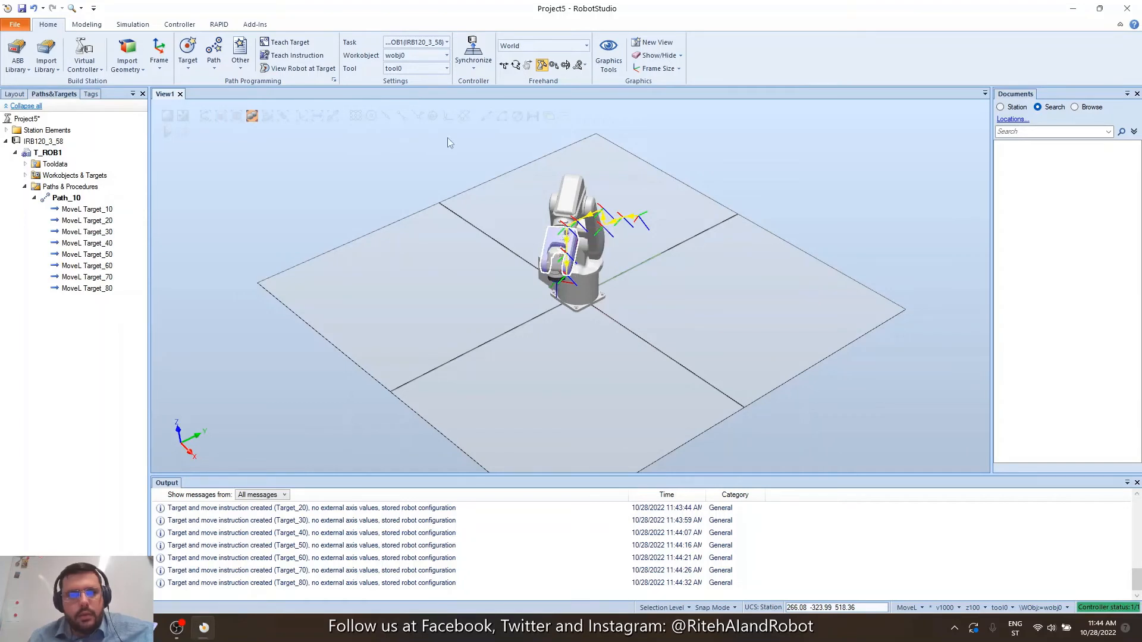
click(297, 54)
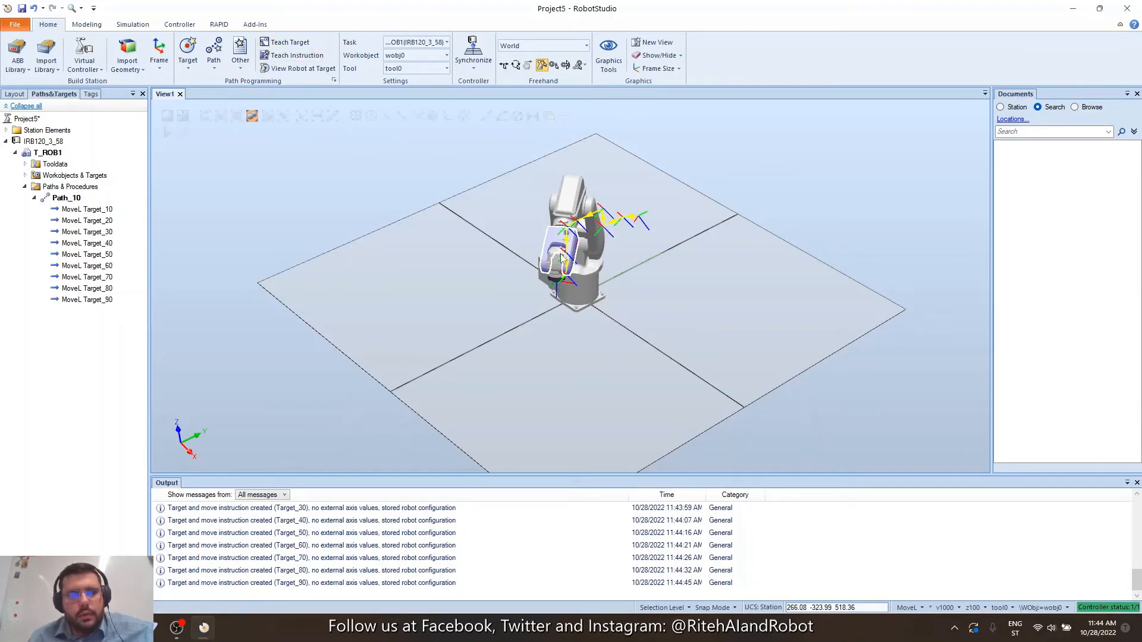
drag(560, 254, 561, 258)
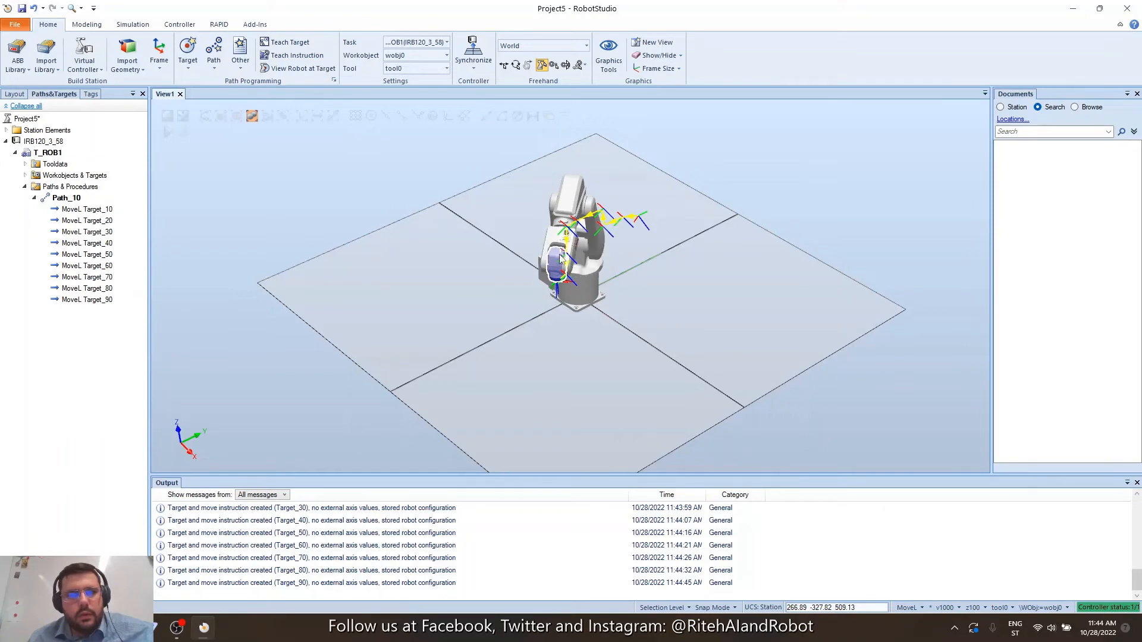
click(287, 56)
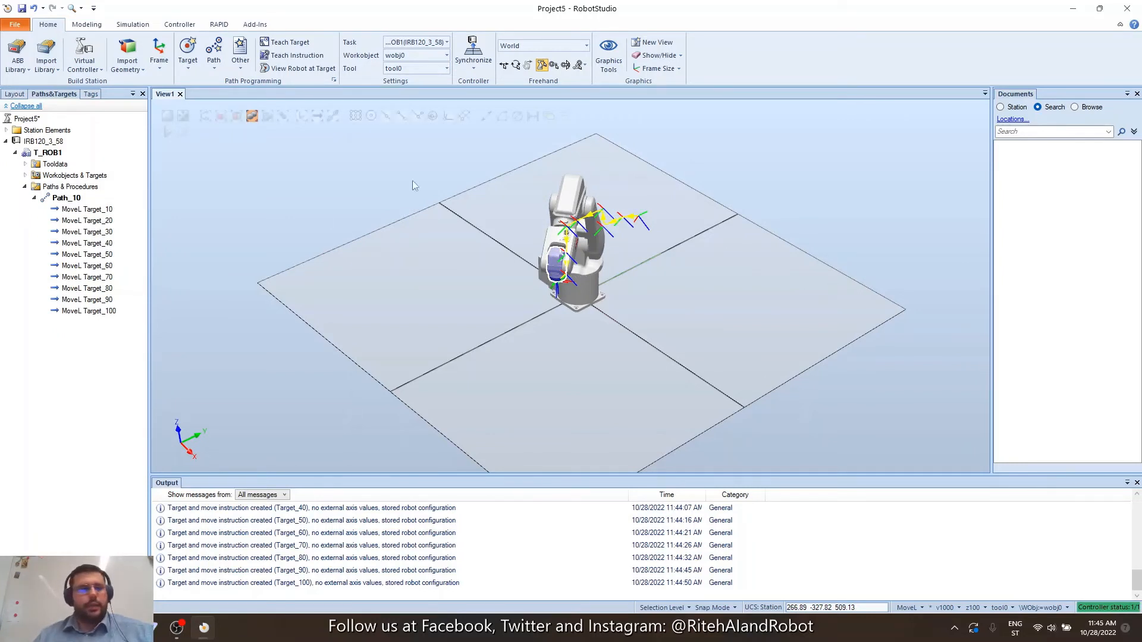
Run the robot along Path_10 twice with Move Along Path.
click(65, 198)
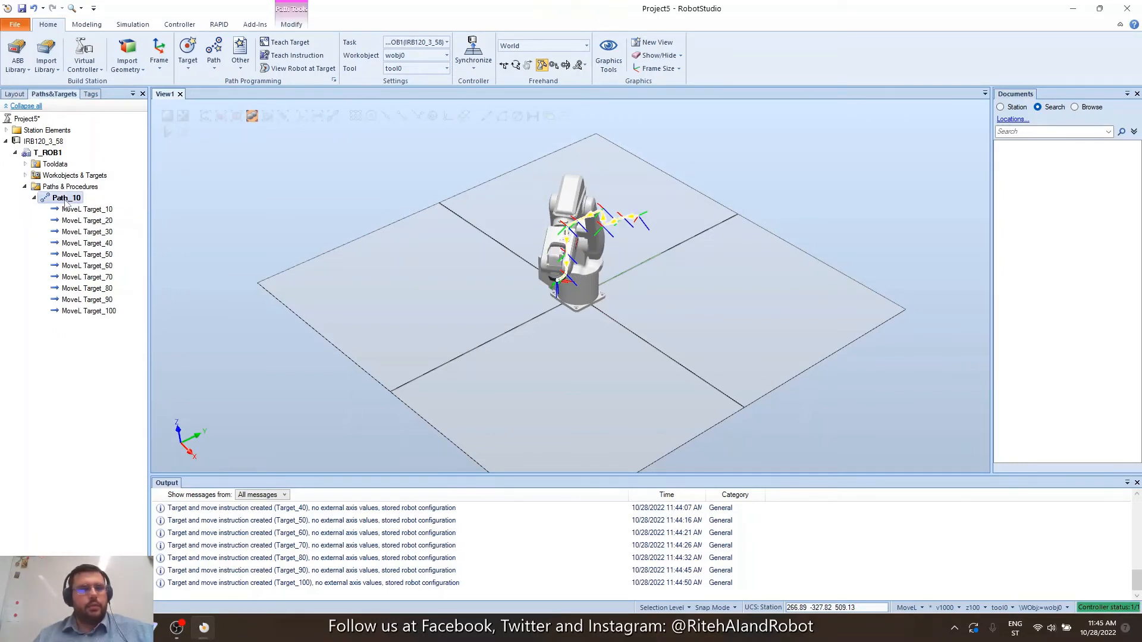
right_click(65, 200)
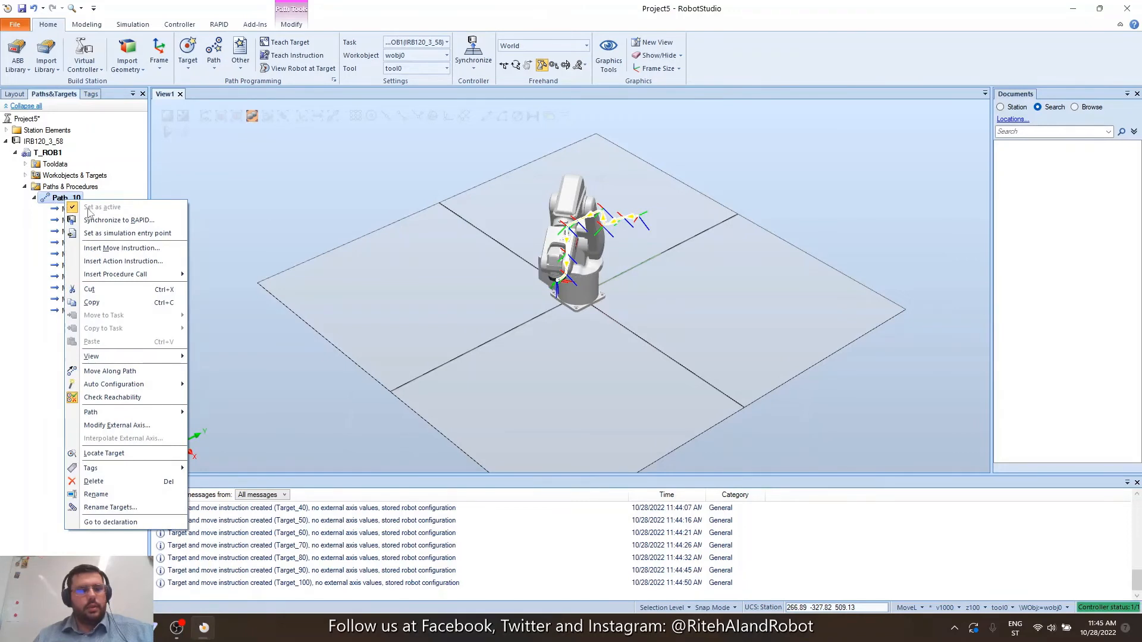
click(172, 372)
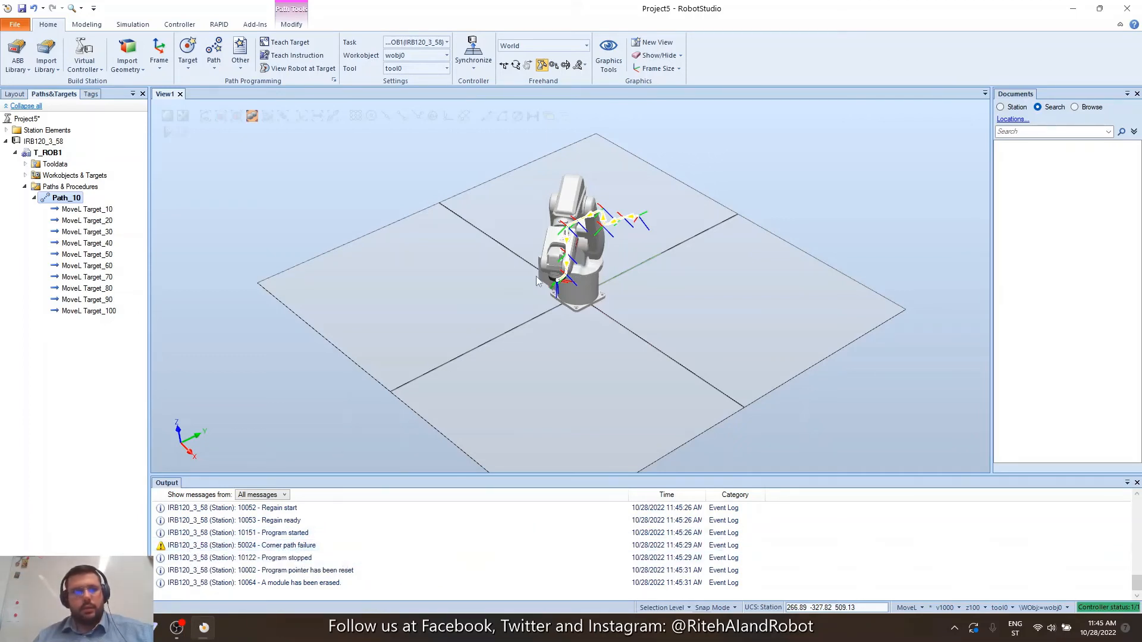
right_click(70, 202)
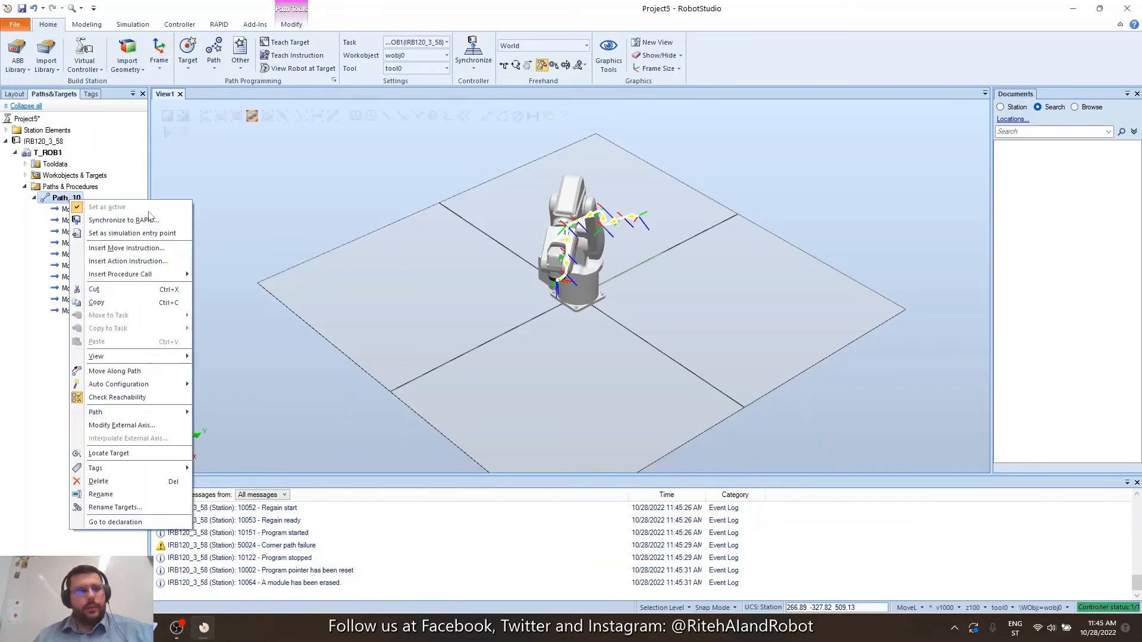
click(138, 372)
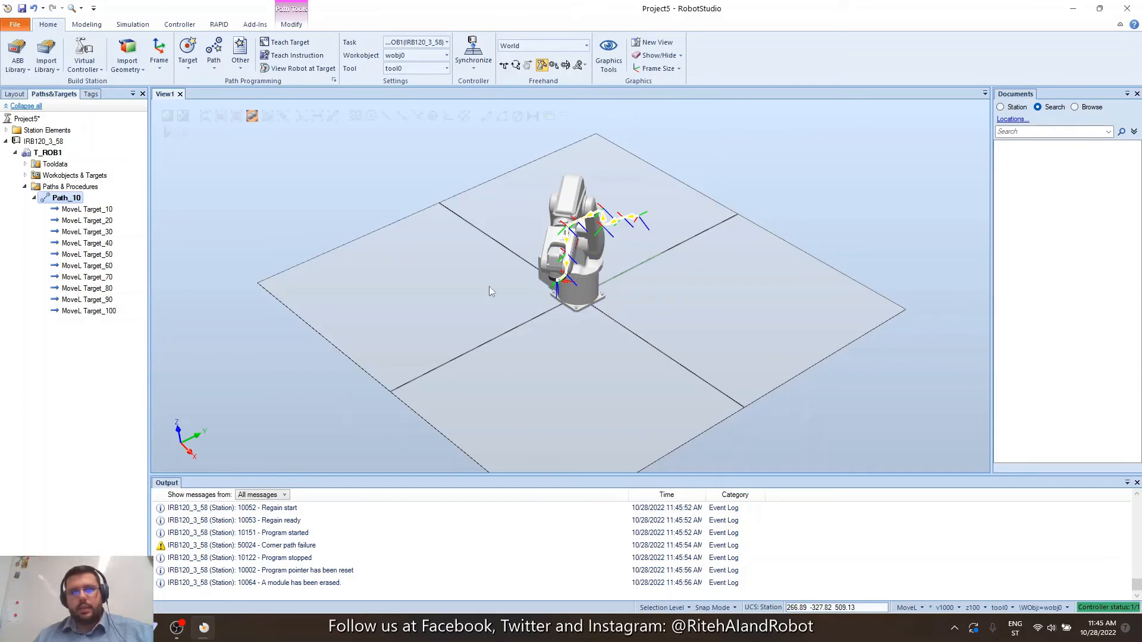
Delete the MoveL instructions Target_80 through Target_100 from Path_10.
scroll(565, 283, up, 5)
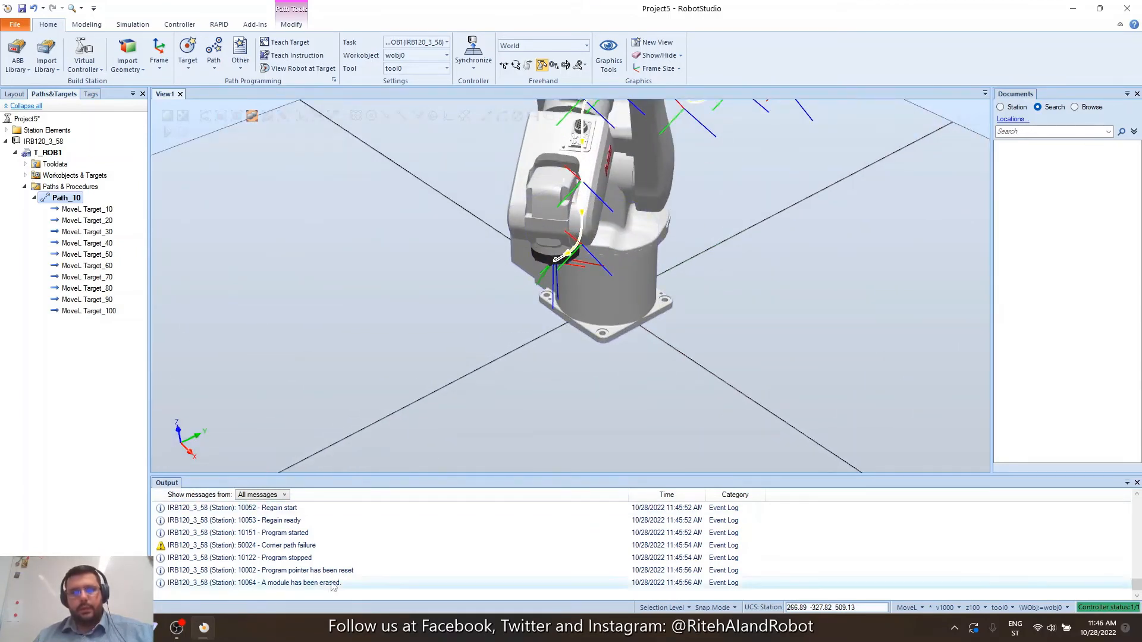
scroll(529, 333, down, 3)
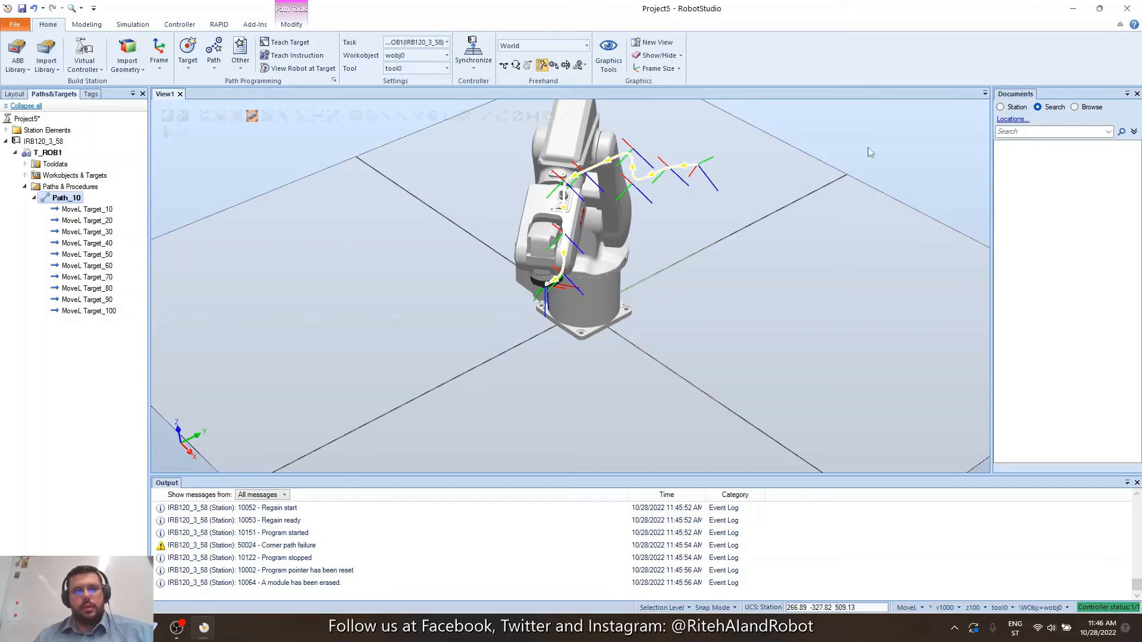
click(86, 310)
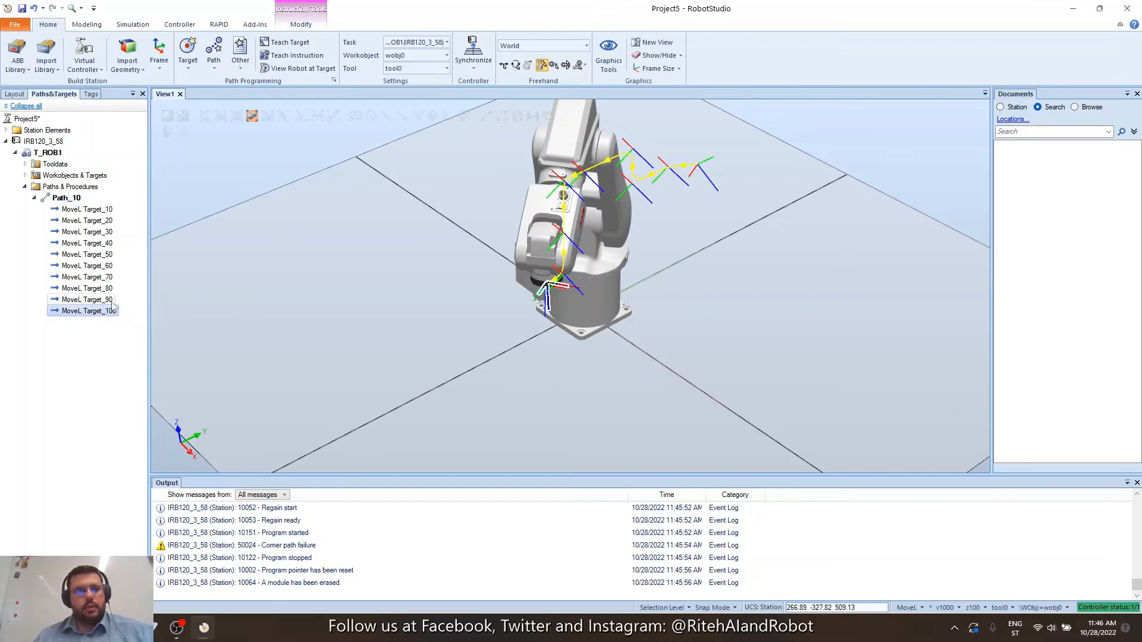
shift+click(107, 289)
right_click(107, 288)
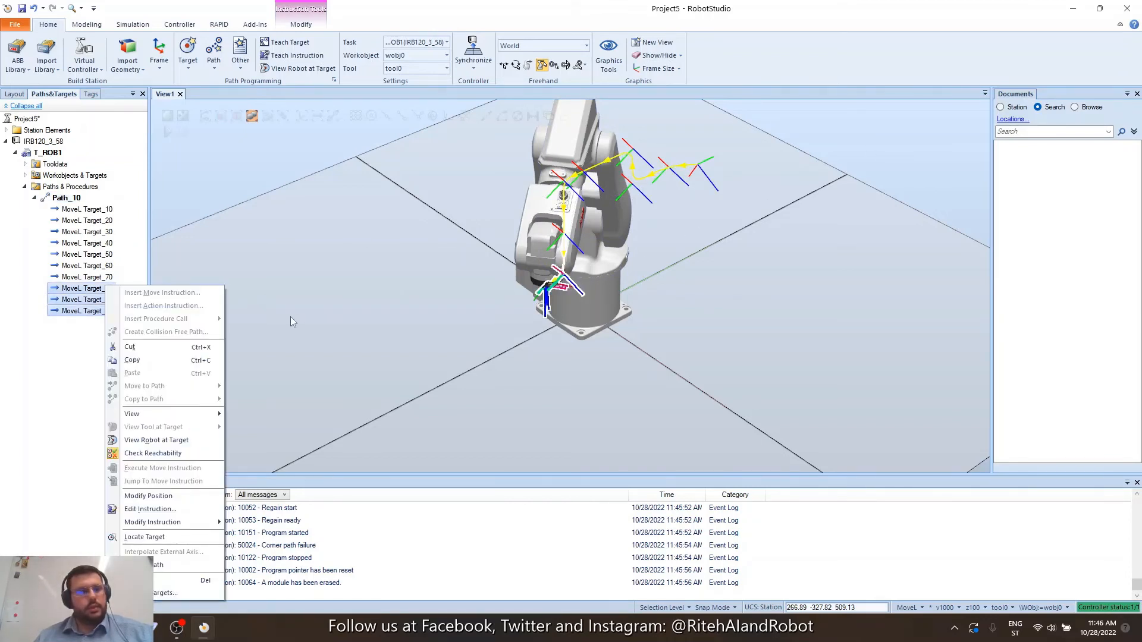
click(174, 580)
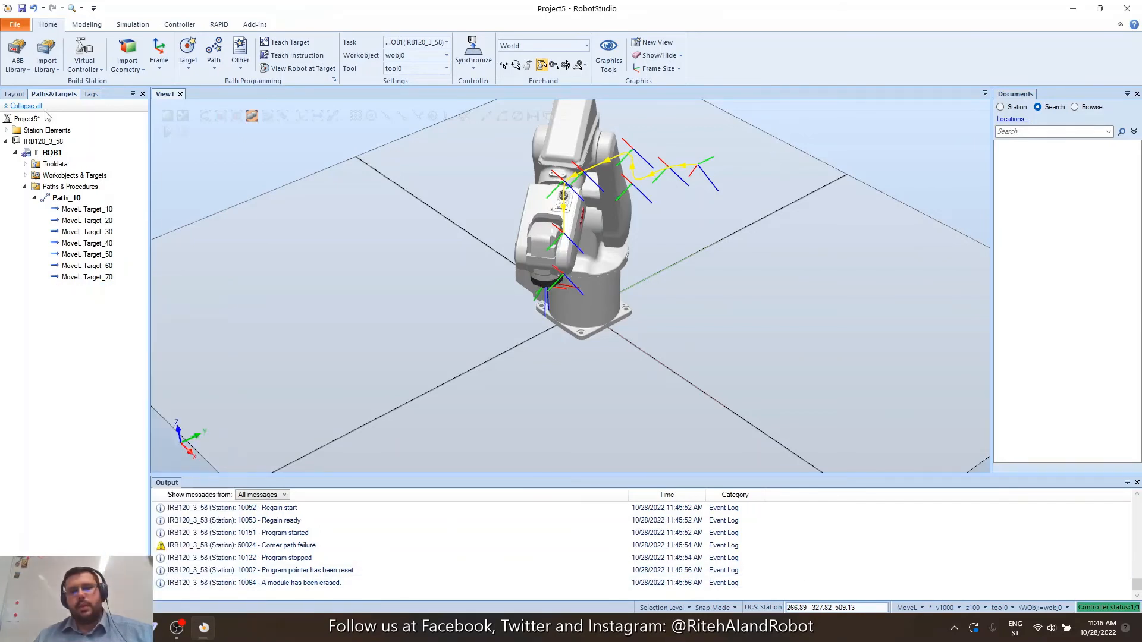
Teach the new Target_110, replay Path_10, and open the project's File Info page.
click(275, 40)
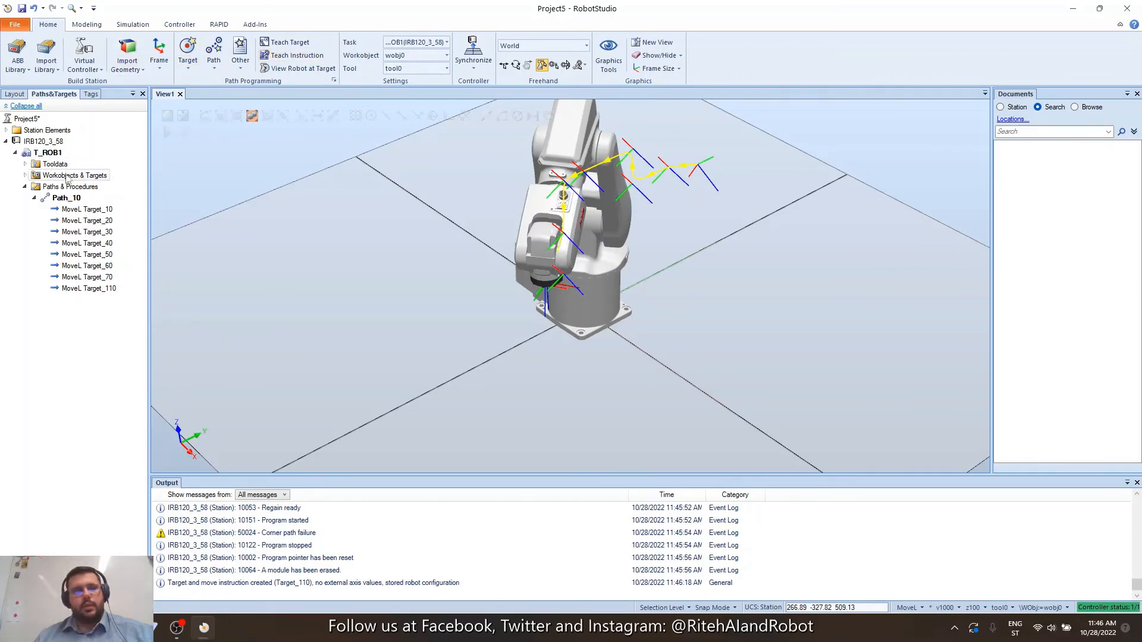
right_click(68, 198)
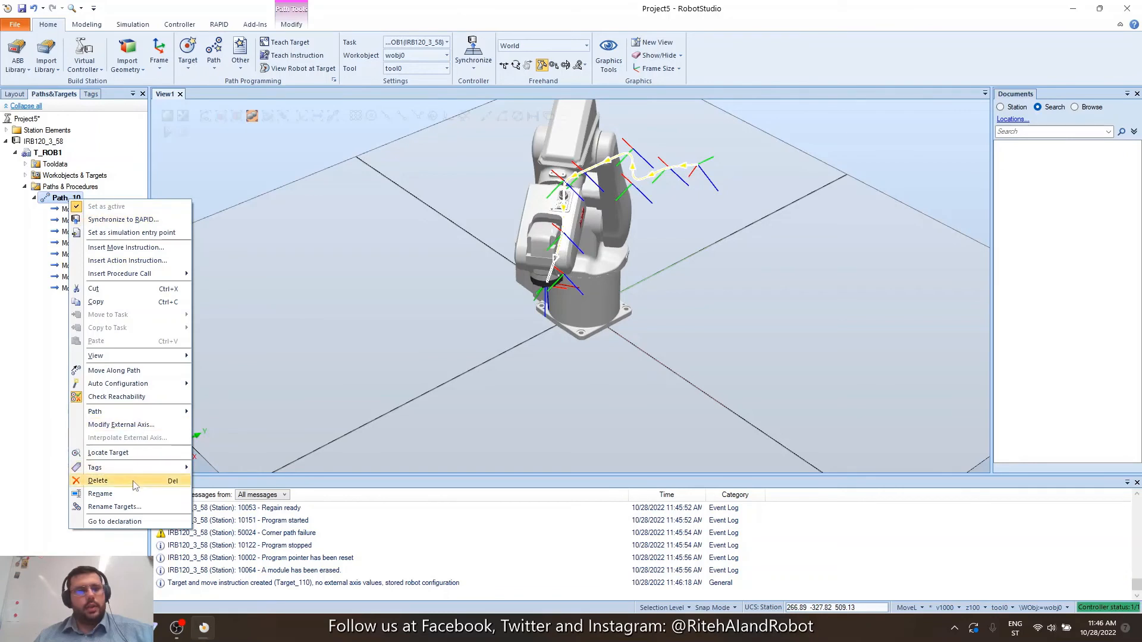
click(115, 370)
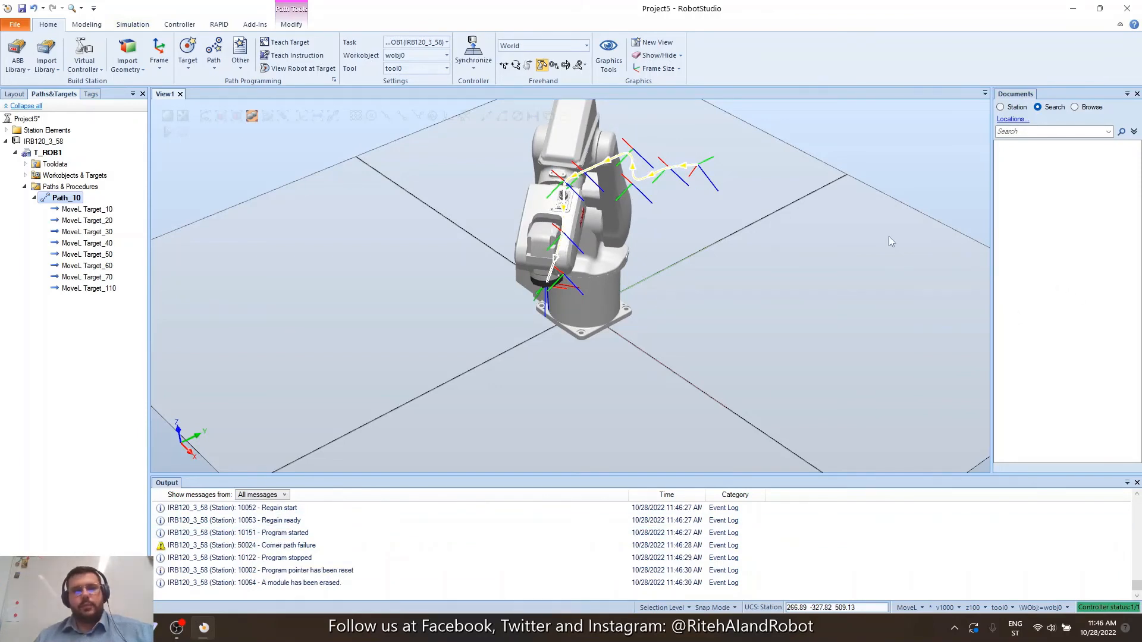
click(15, 26)
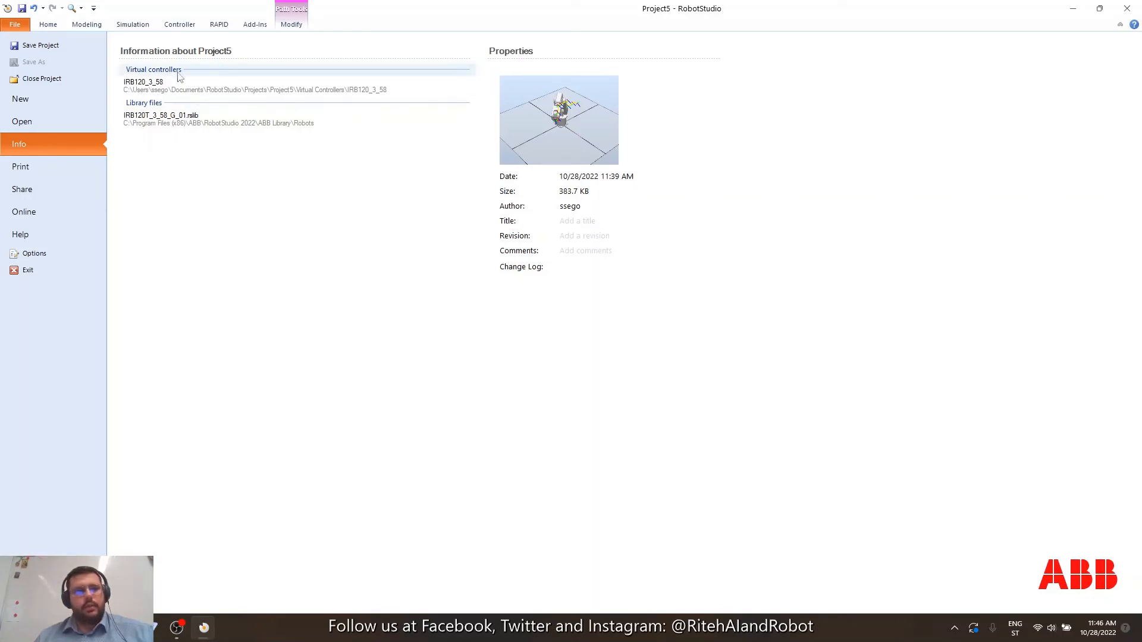
Save Project5 from the File backstage and return to the station view showing Path_10.
click(49, 50)
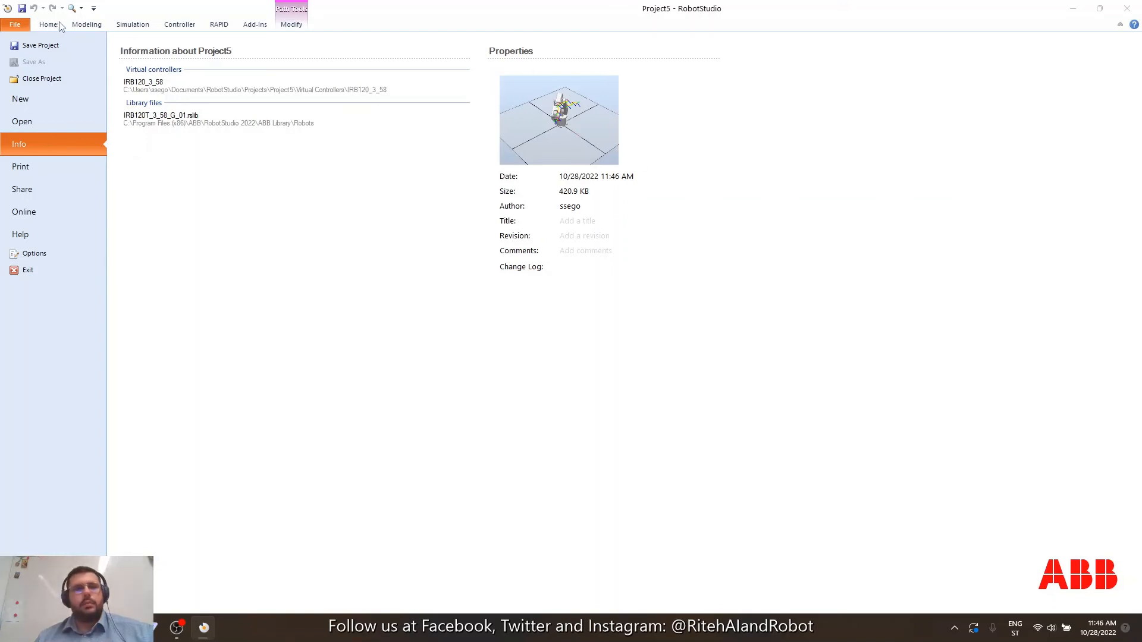
click(291, 27)
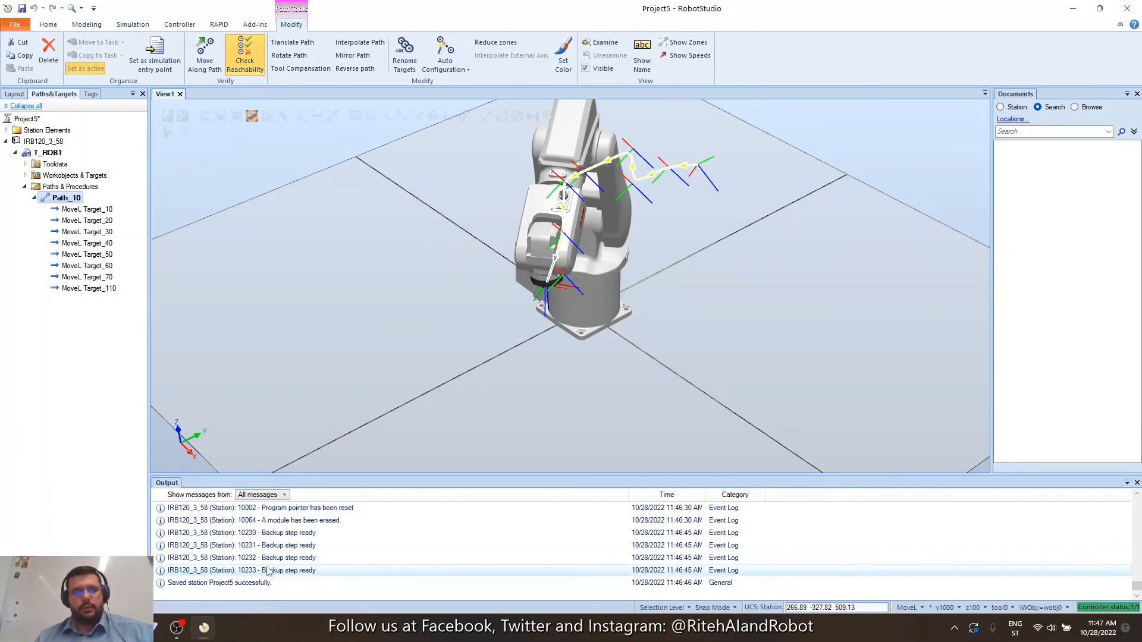
scroll(268, 571, up, 1)
click(182, 521)
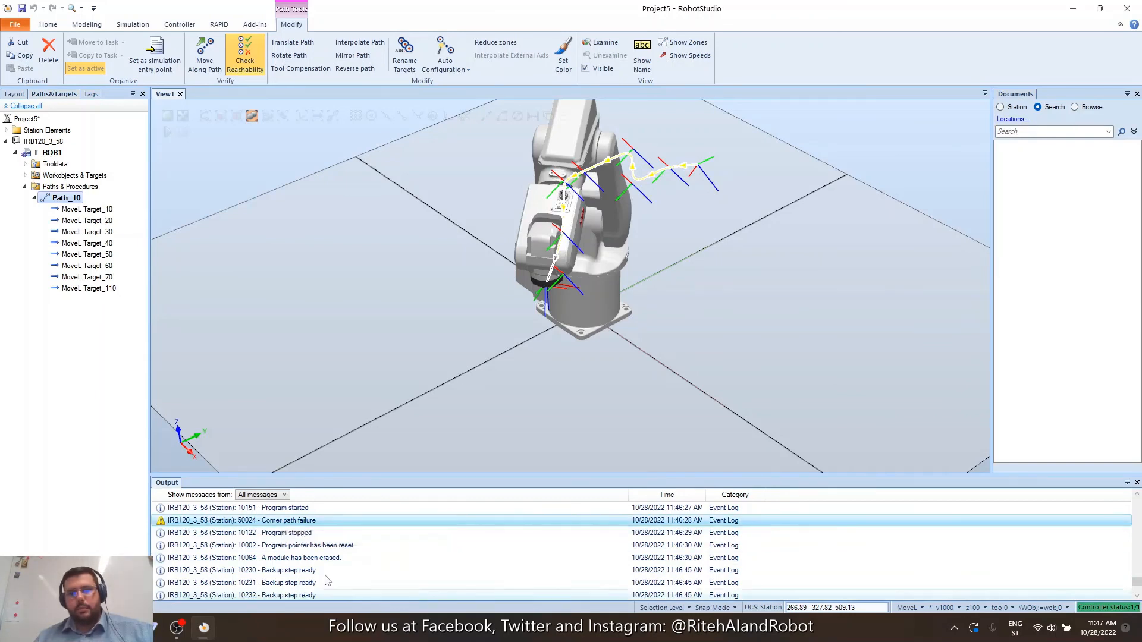
scroll(417, 517, down, 3)
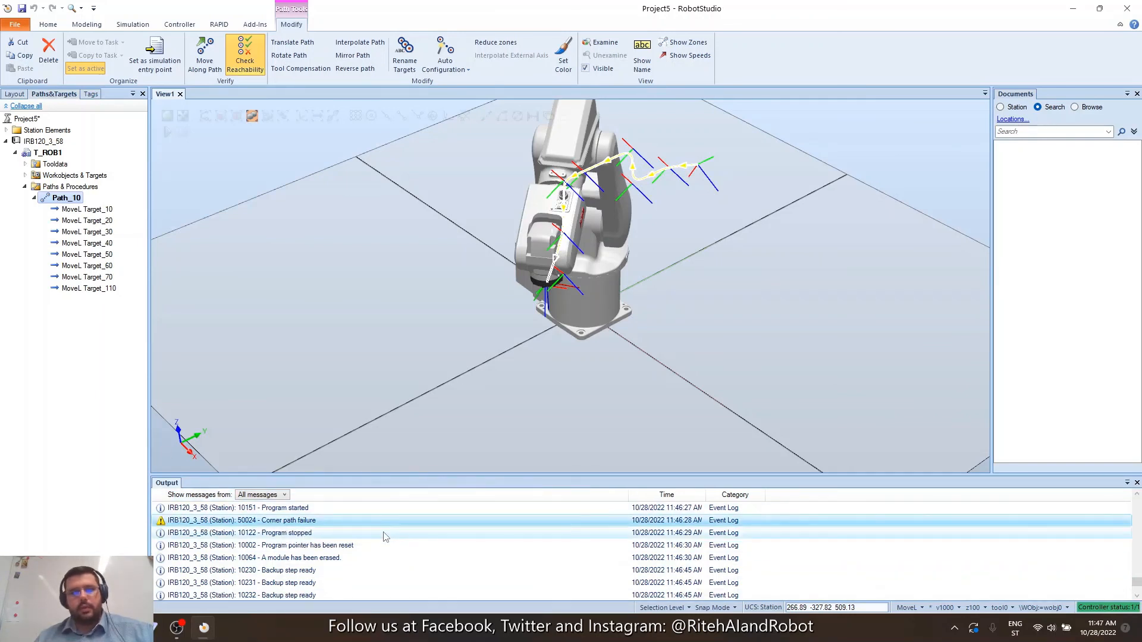
scroll(384, 535, up, 1)
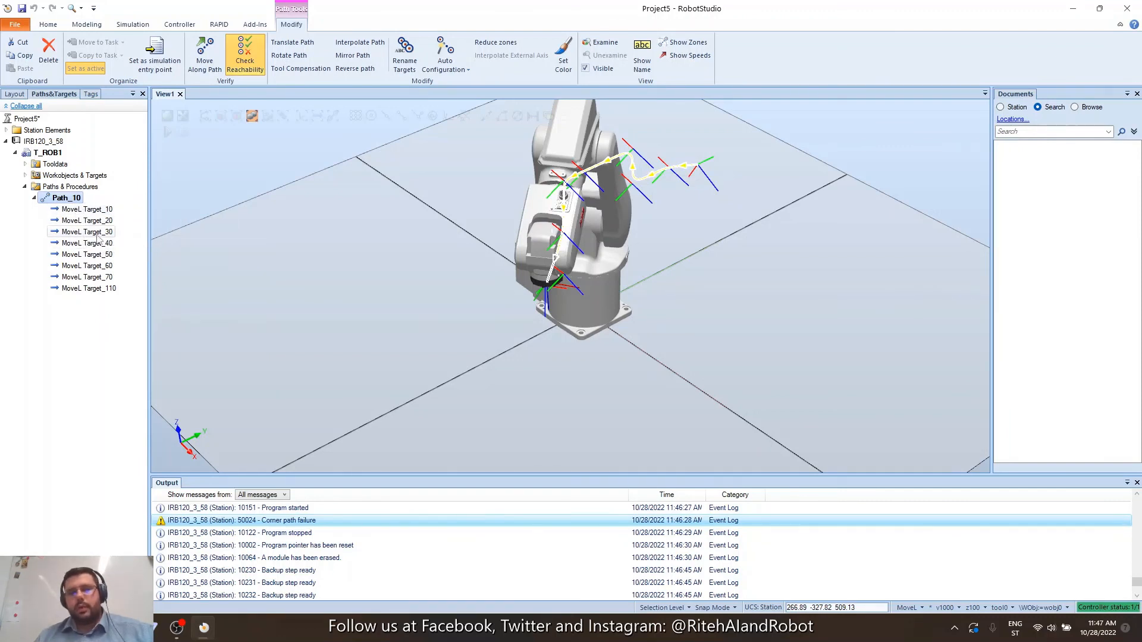
right_click(64, 203)
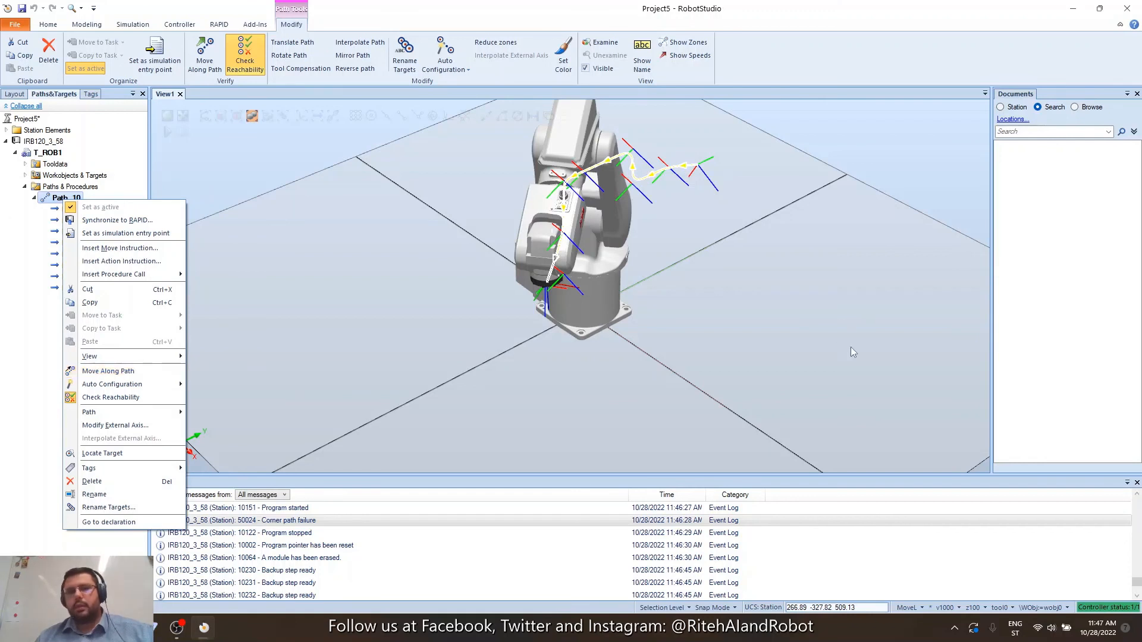
click(744, 358)
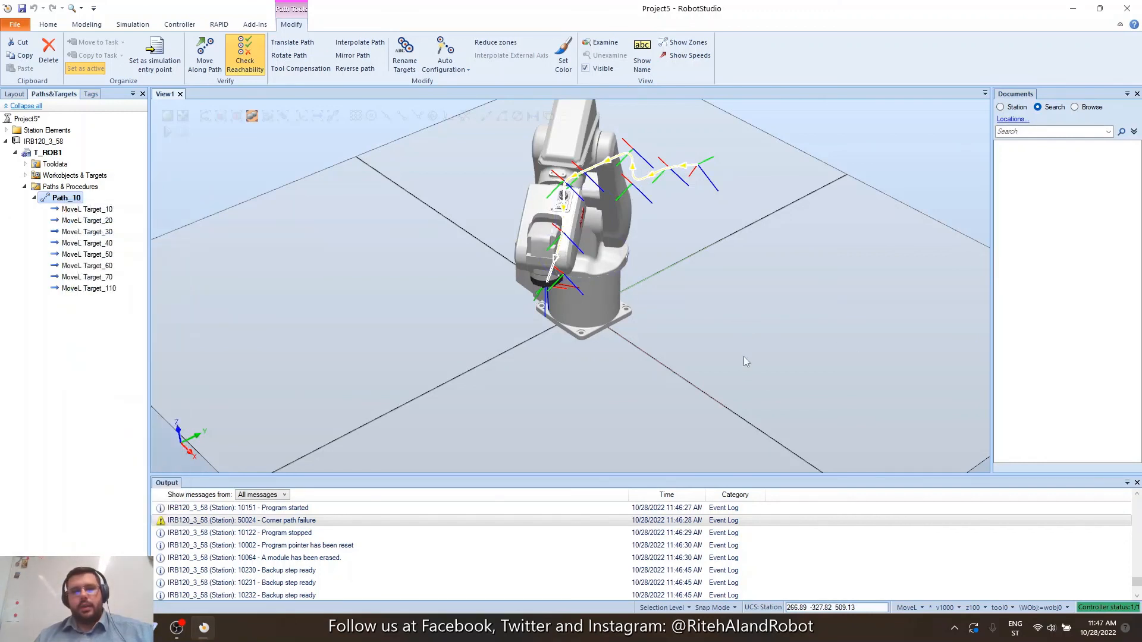